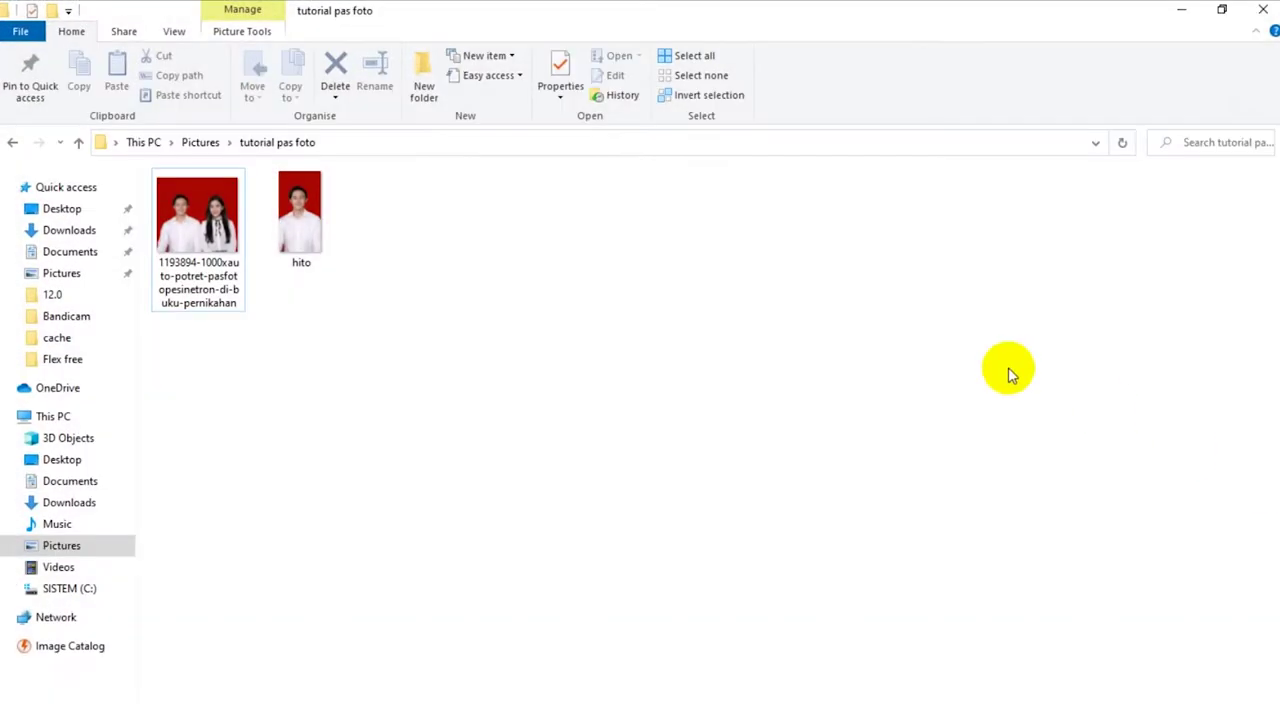
Drag hito.jpg from Explorer into Photoshop and convert its locked Background into Layer 0
mouse_move(606, 23)
mouse_down()
mouse_move(635, 78)
mouse_move(753, 86)
mouse_up()
click(900, 318)
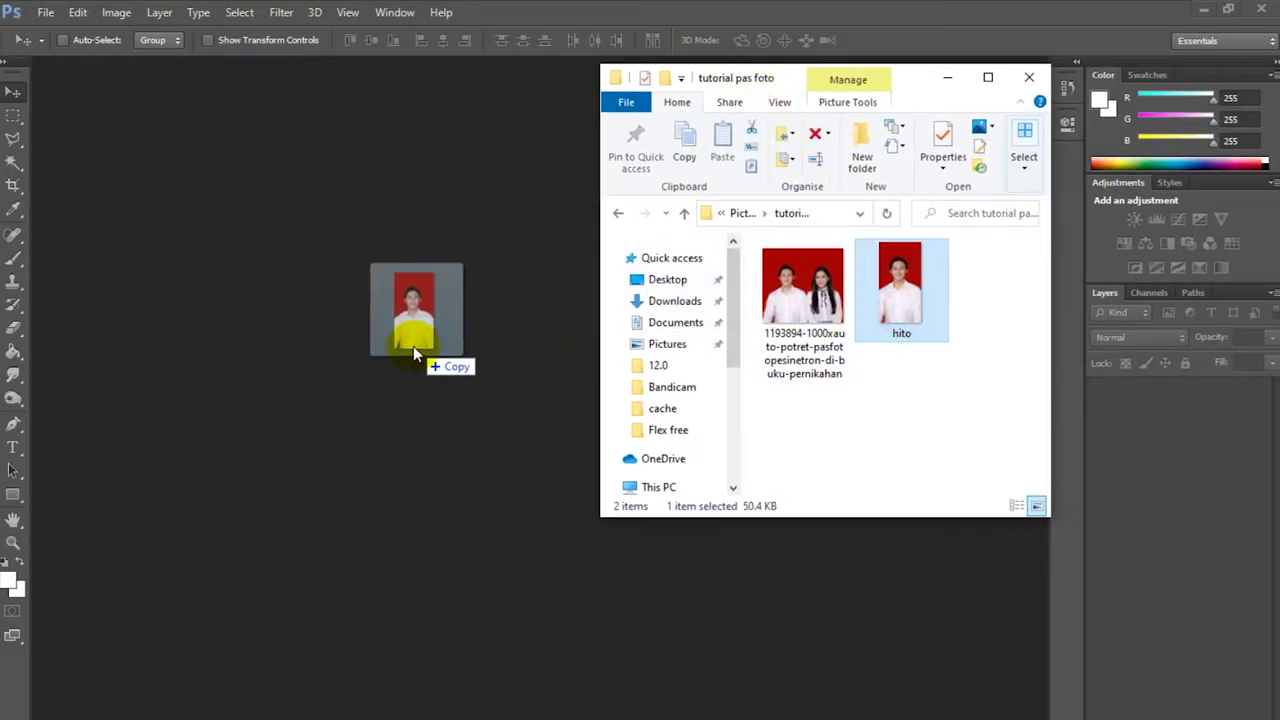
drag(900, 318, 408, 348)
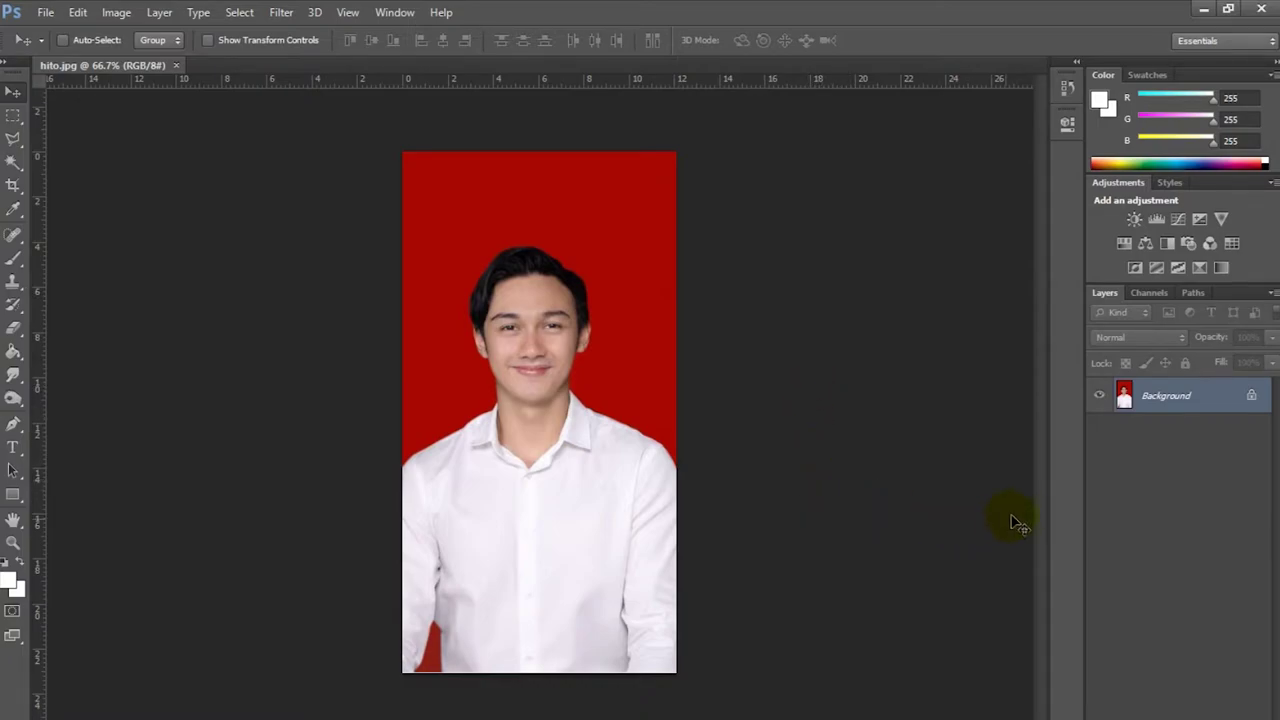
double_click(1218, 401)
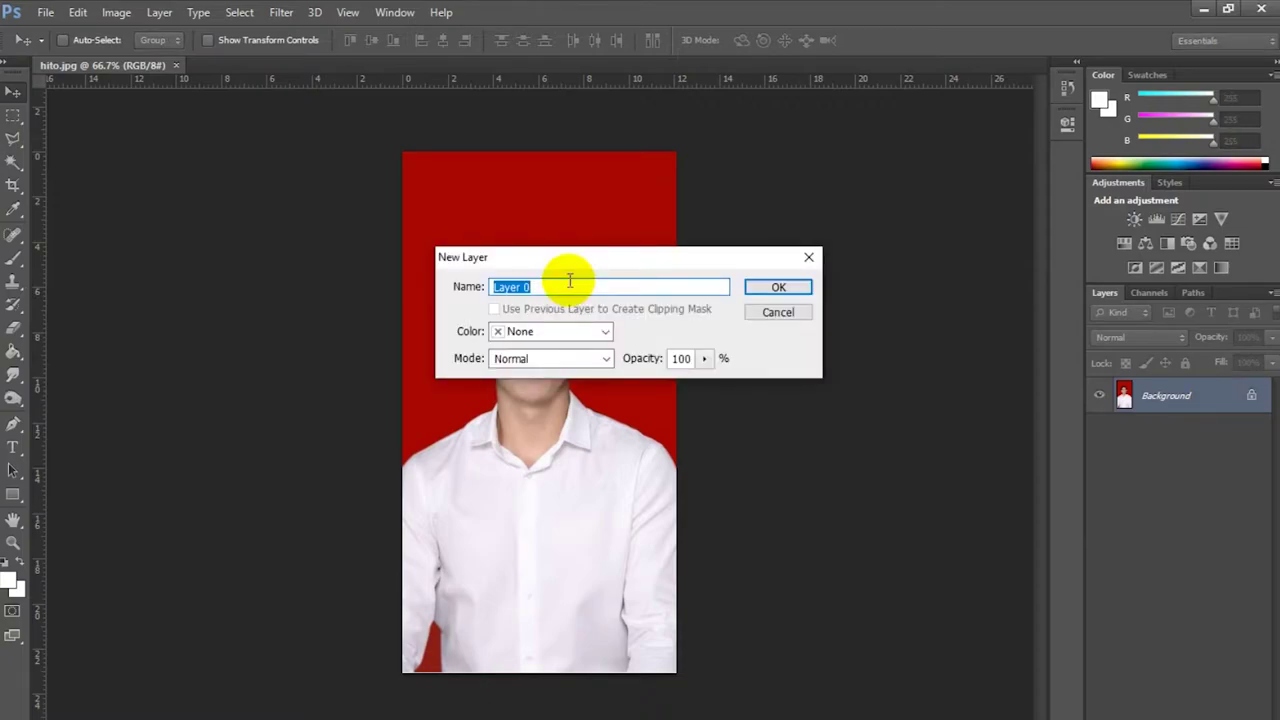
click(763, 288)
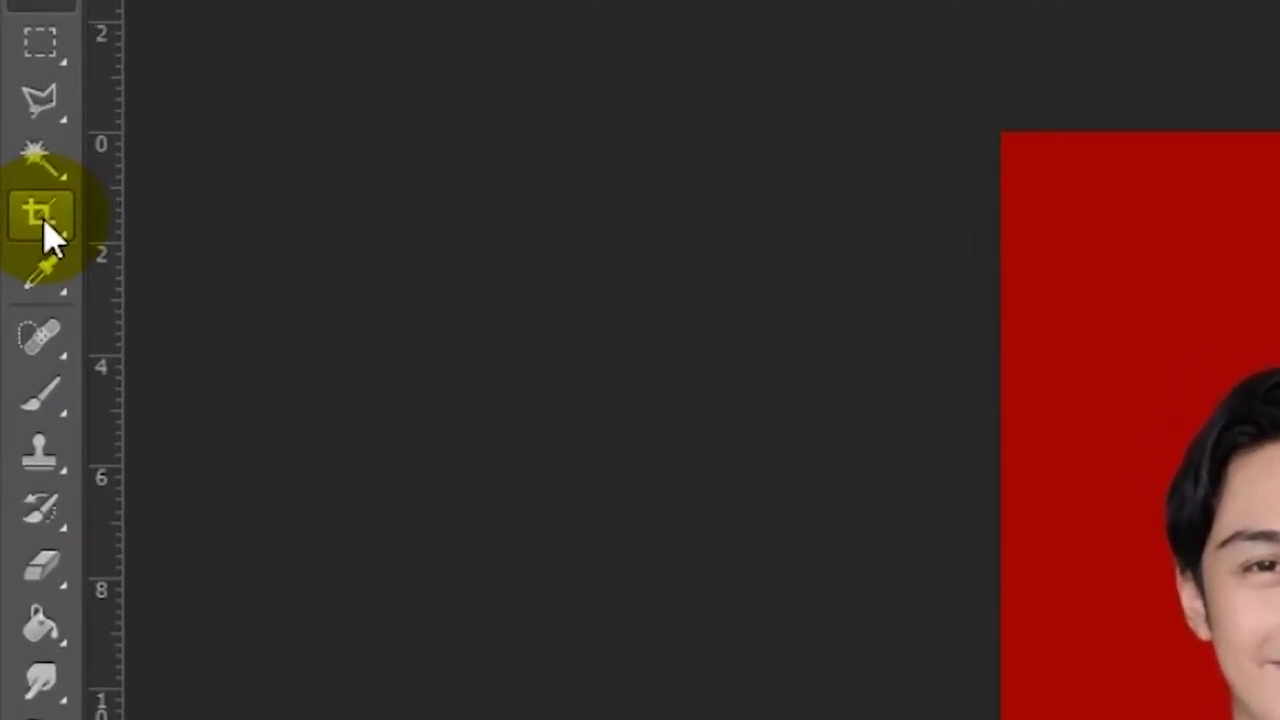
Set the Crop Tool to Size & Resolution 2.8 × 3.8 cm at 300 pixels/cm and size the frame
click(44, 226)
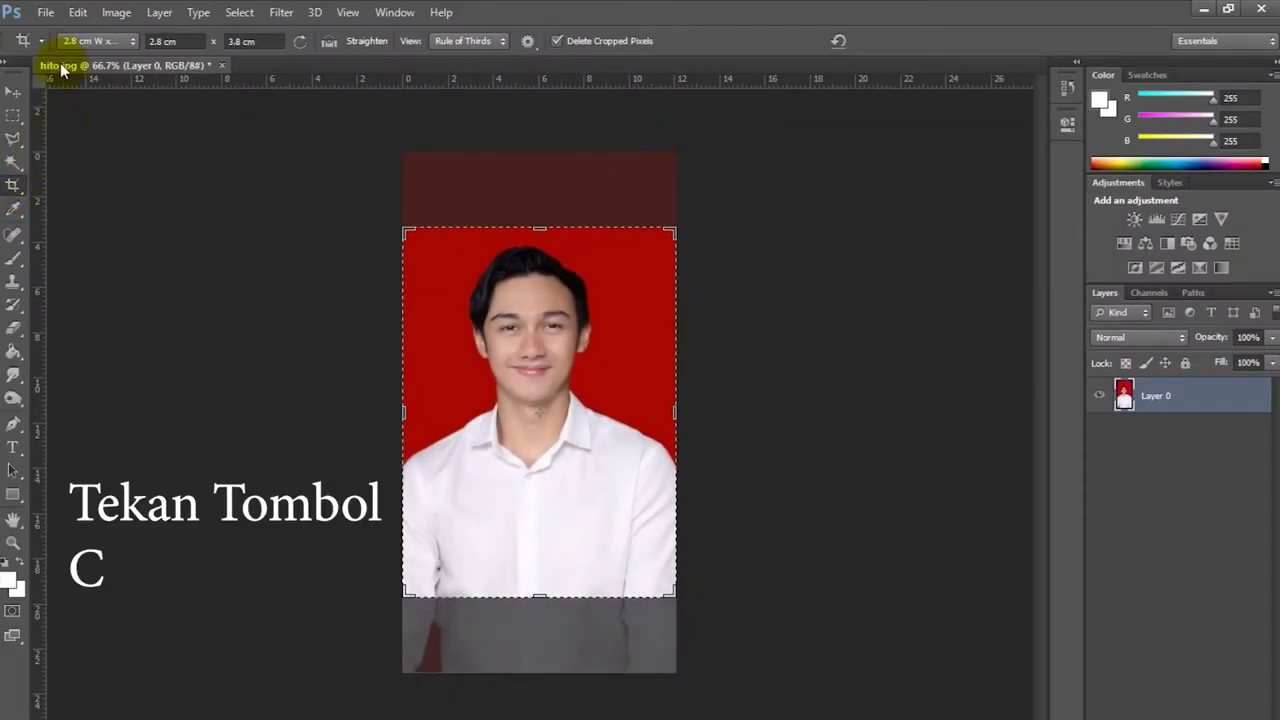
click(132, 41)
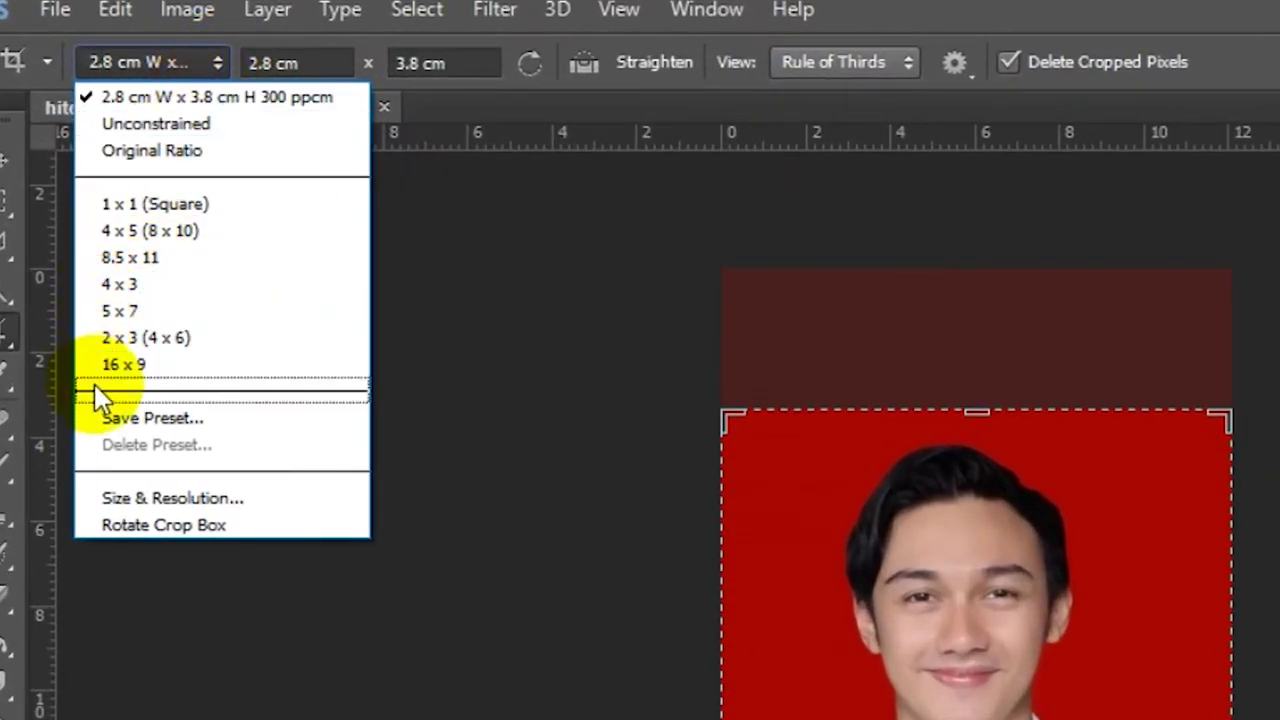
click(172, 498)
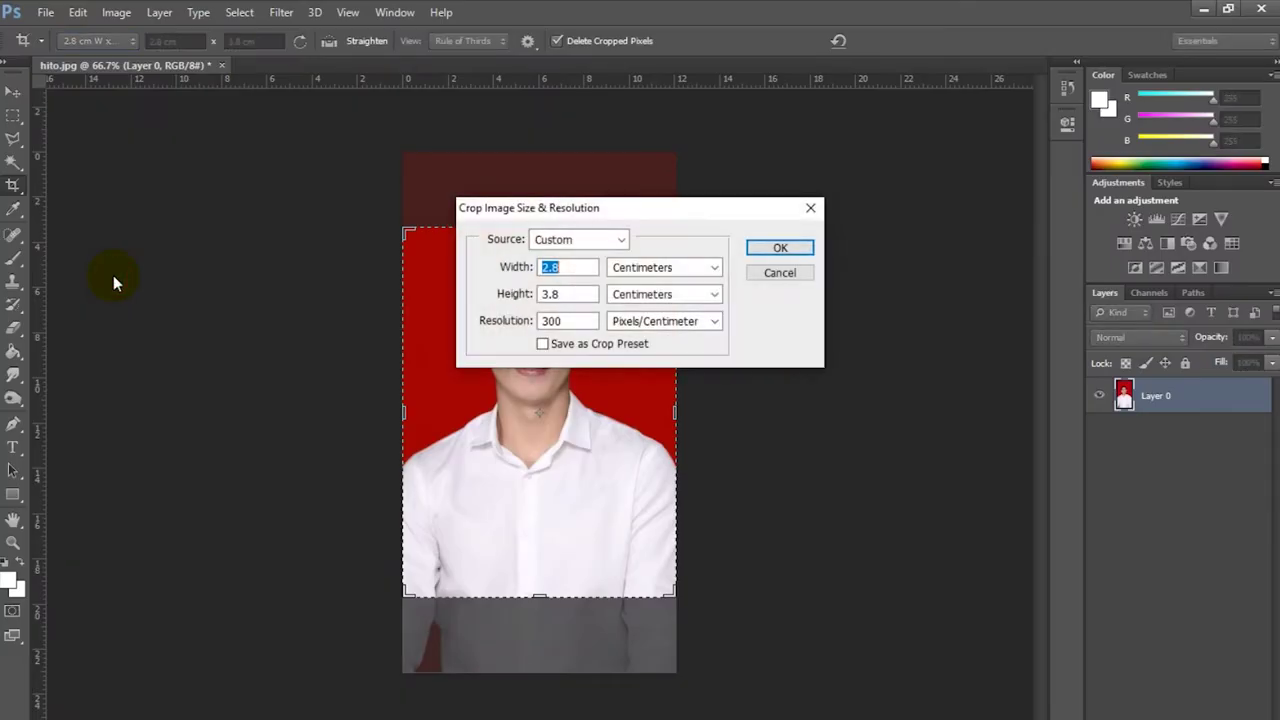
click(566, 268)
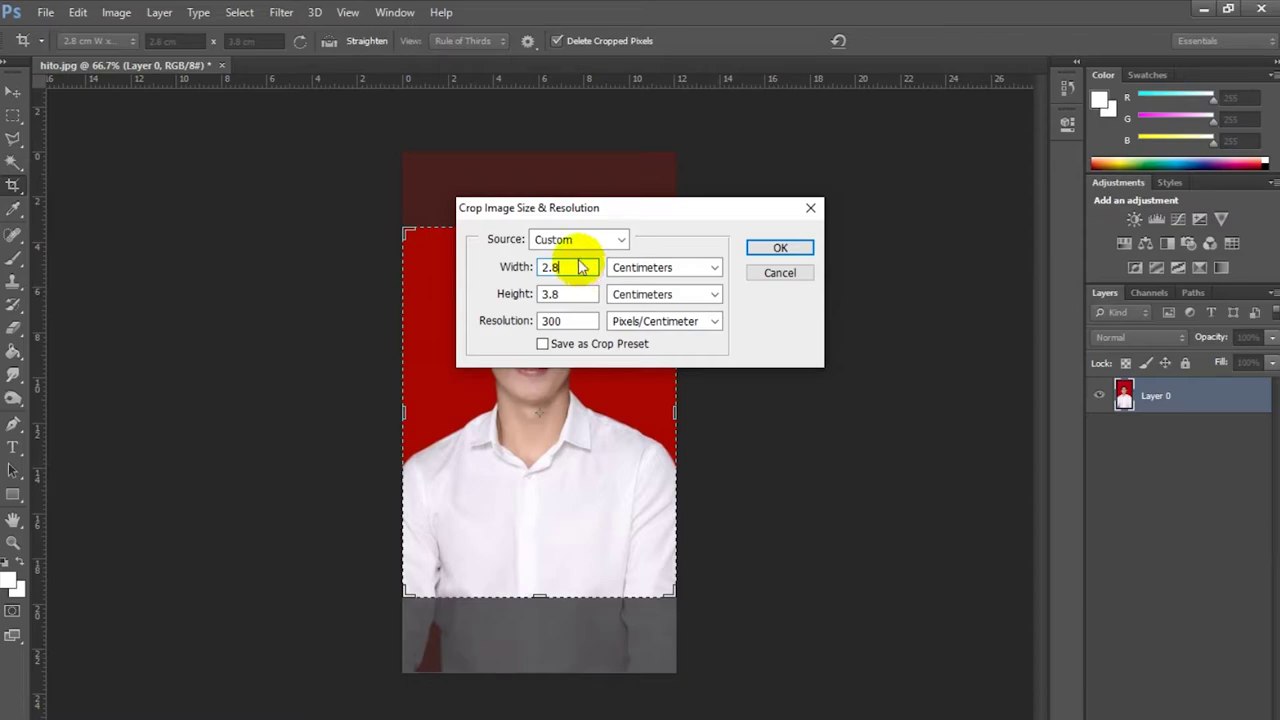
double_click(565, 267)
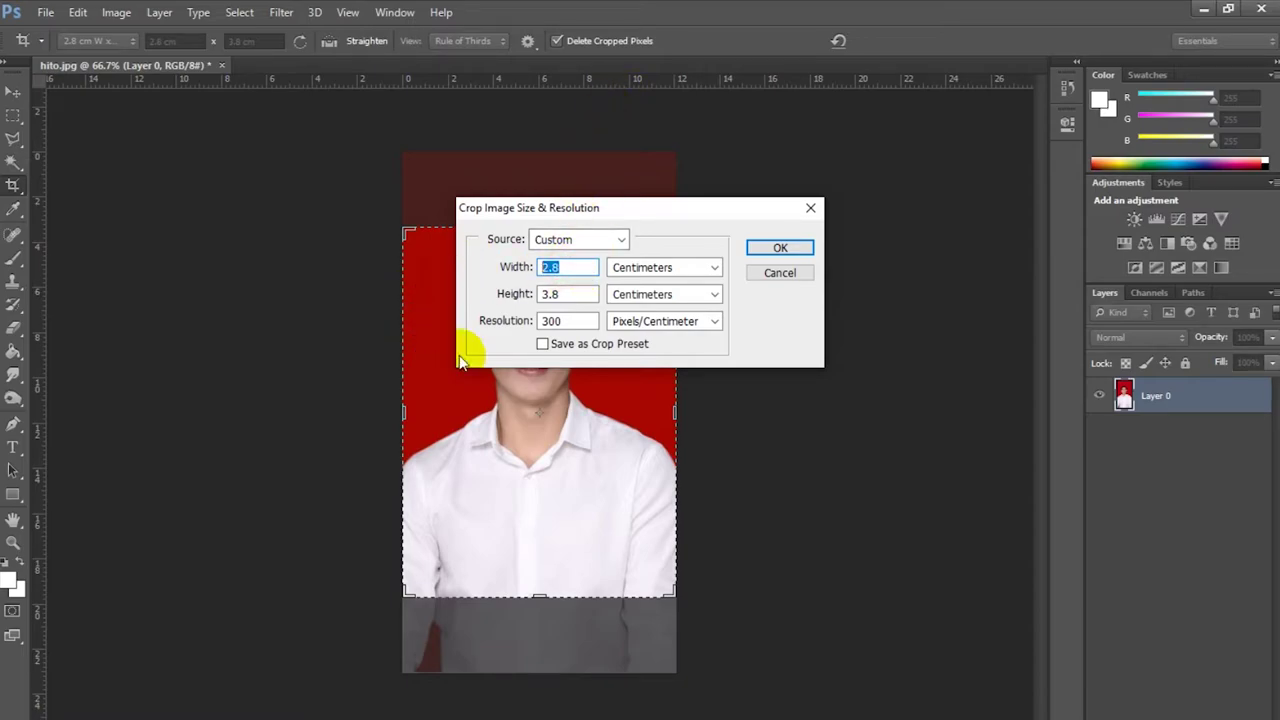
click(579, 294)
double_click(579, 294)
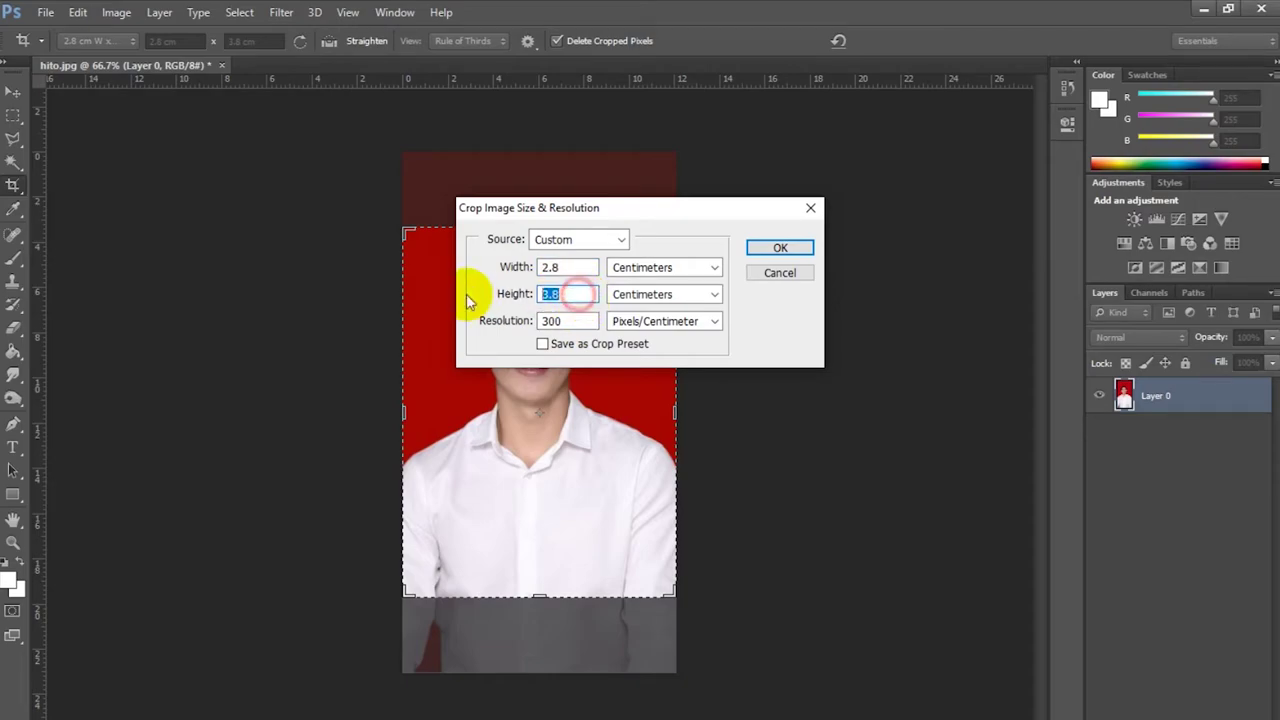
text(3.8)
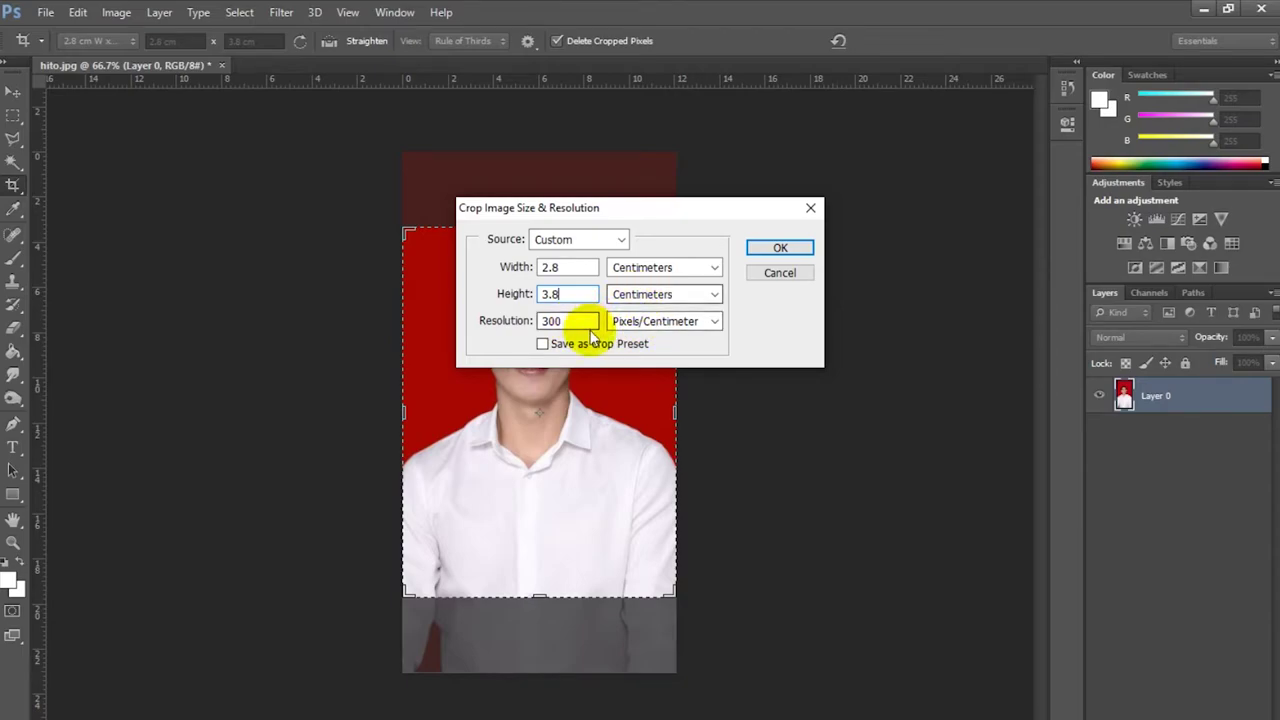
click(779, 249)
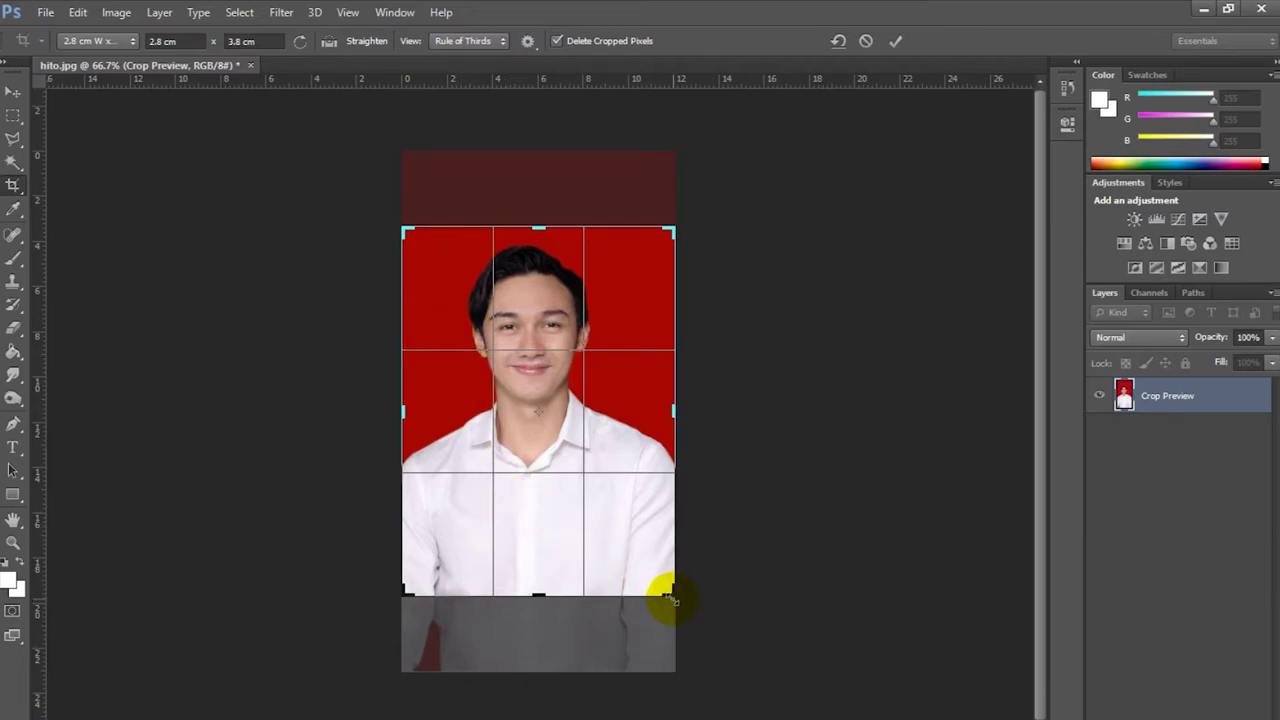
mouse_move(668, 598)
mouse_down()
mouse_move(537, 512)
mouse_move(569, 515)
mouse_up()
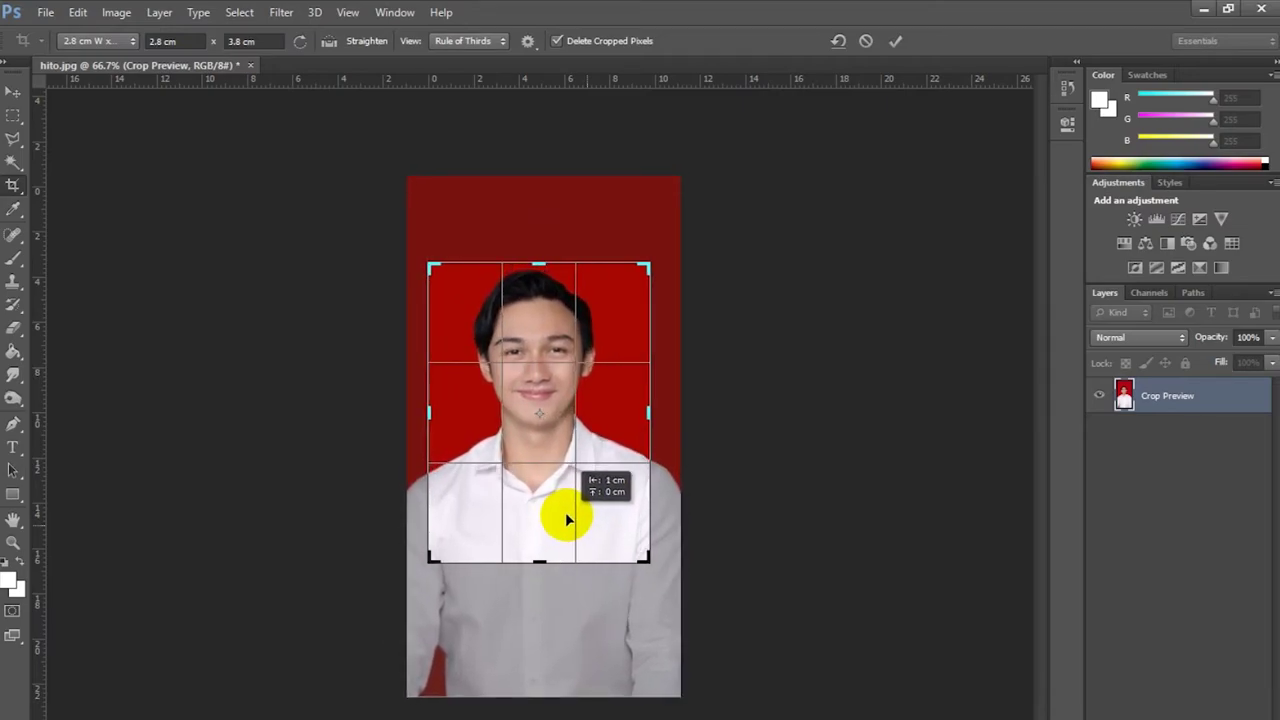
Center the face in the crop frame, commit the crop, and start a new file
drag(570, 515, 567, 524)
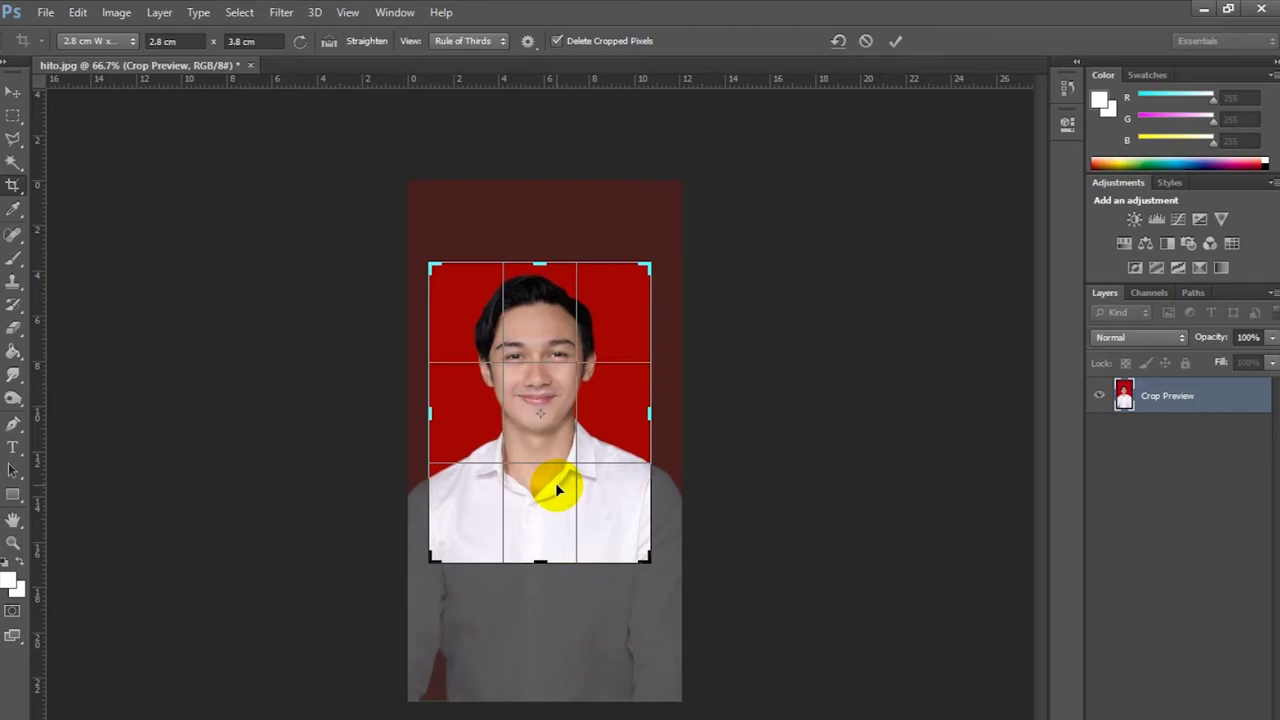
key(Return)
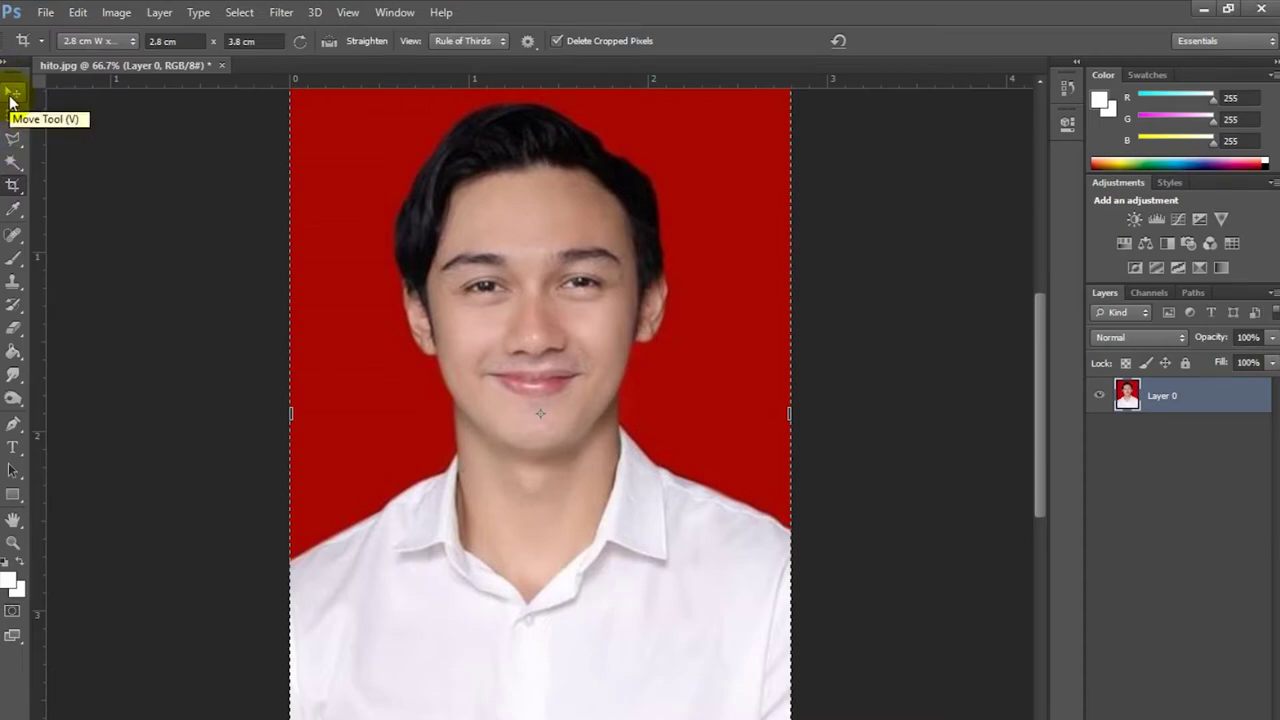
click(13, 92)
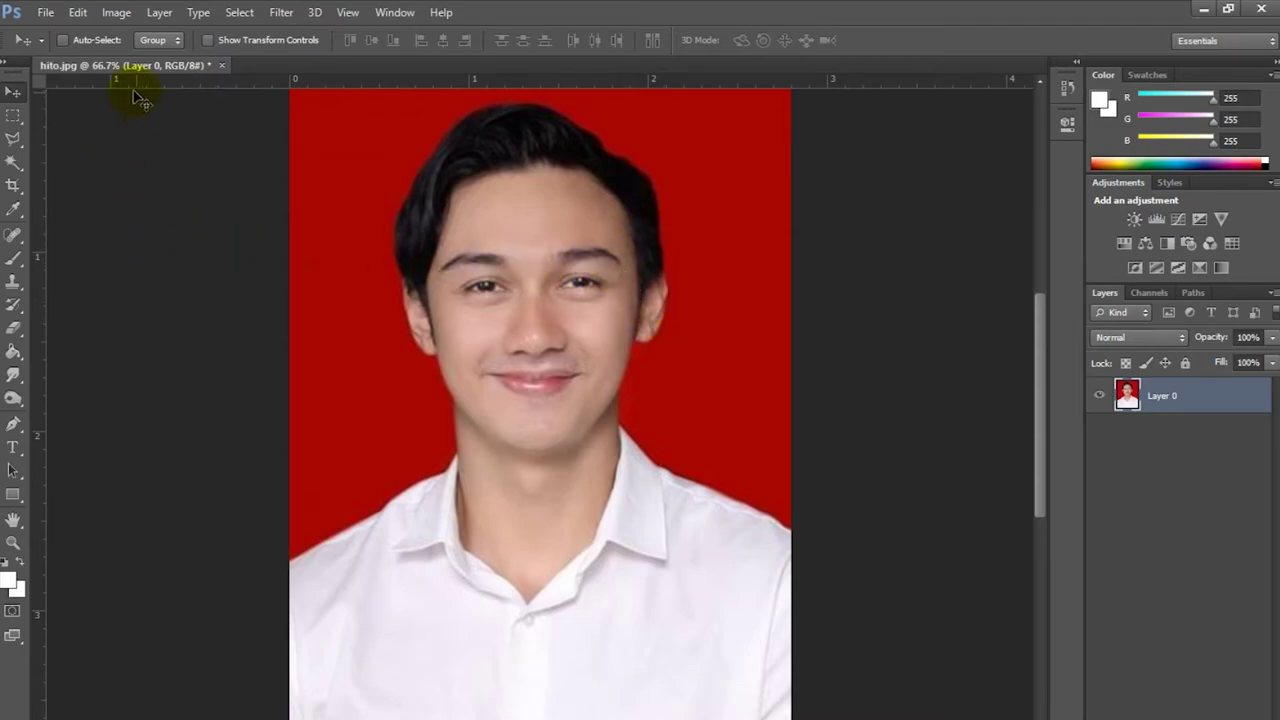
click(44, 14)
click(60, 32)
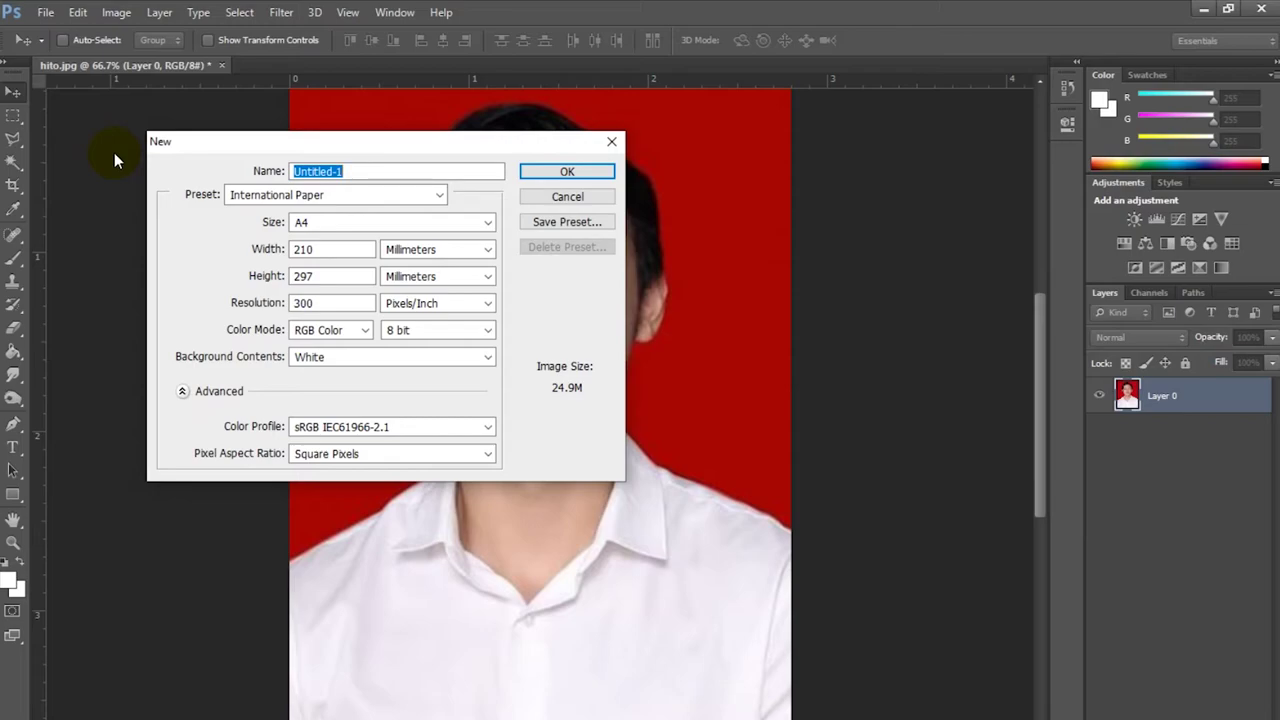
Create an International Paper A4 document, 210 × 297 mm at 300 pixels/inch
click(323, 196)
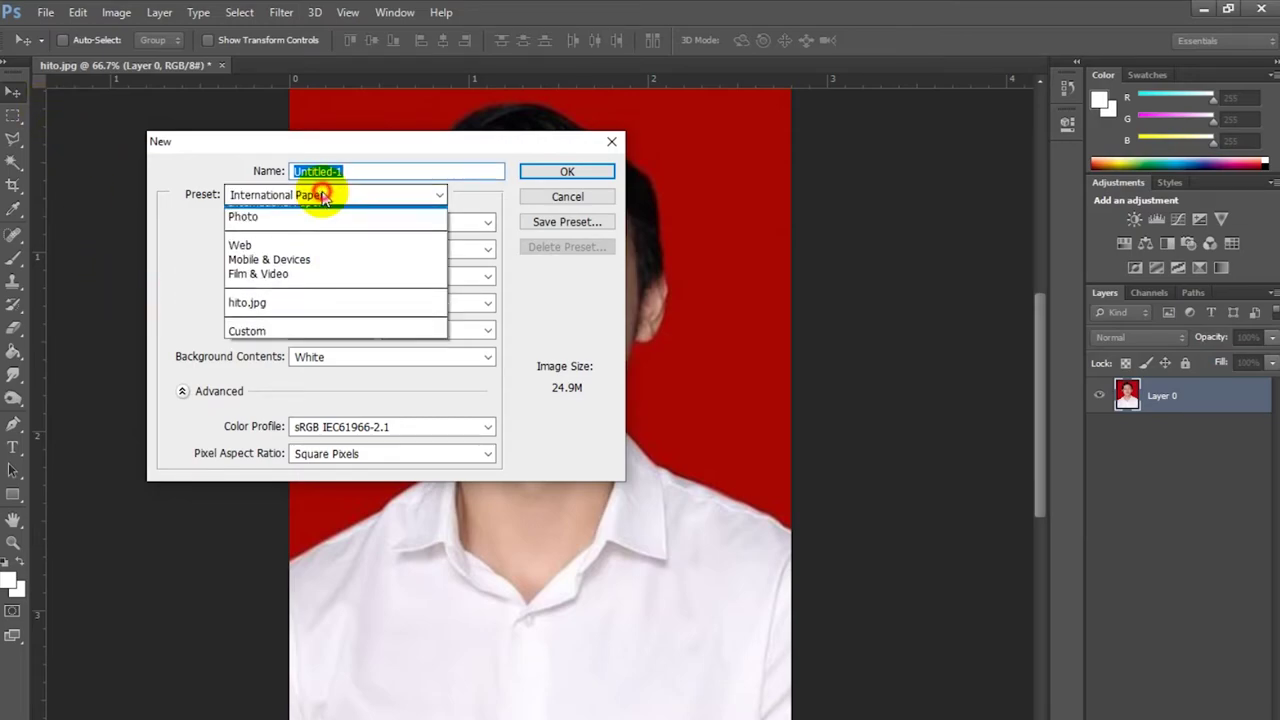
click(294, 271)
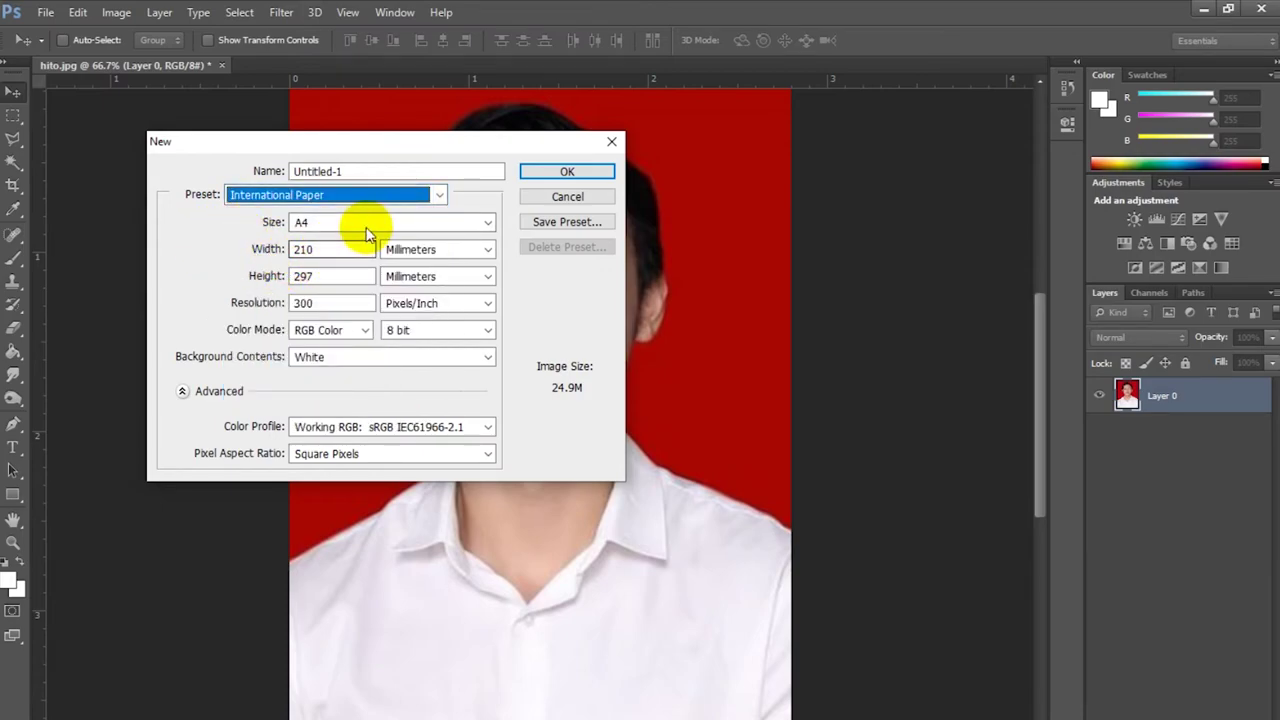
click(366, 227)
click(318, 240)
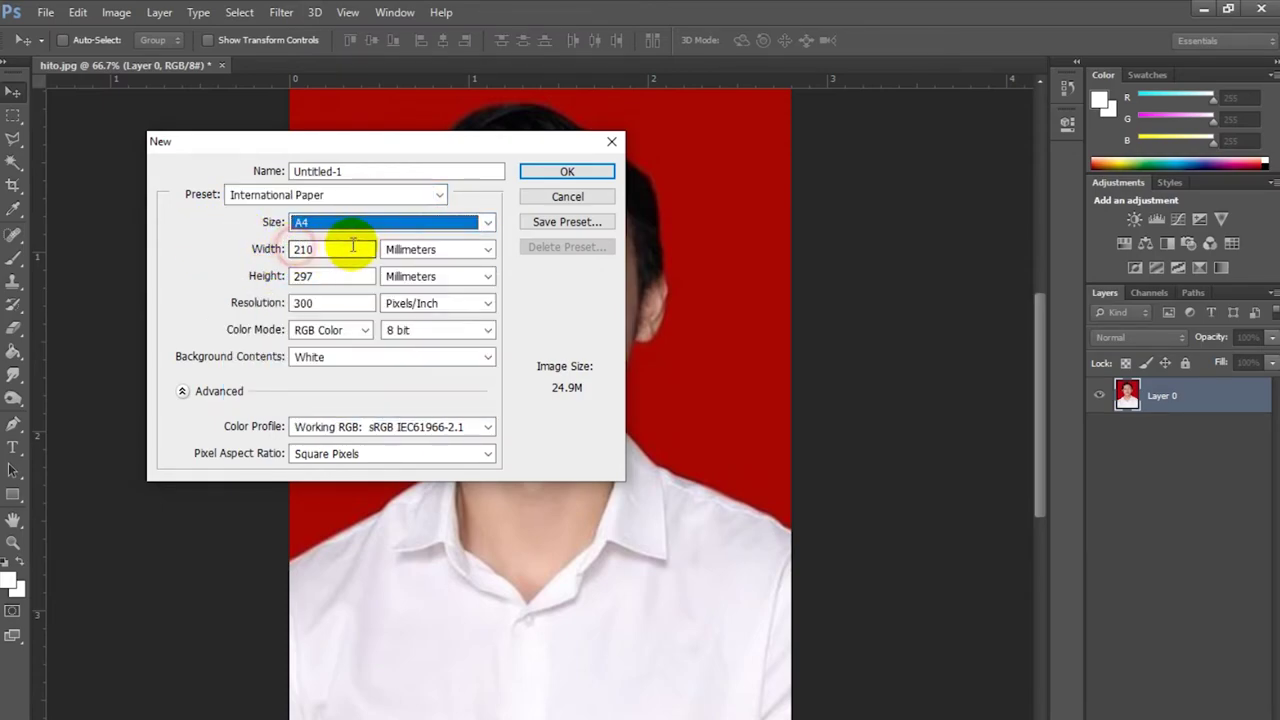
click(569, 172)
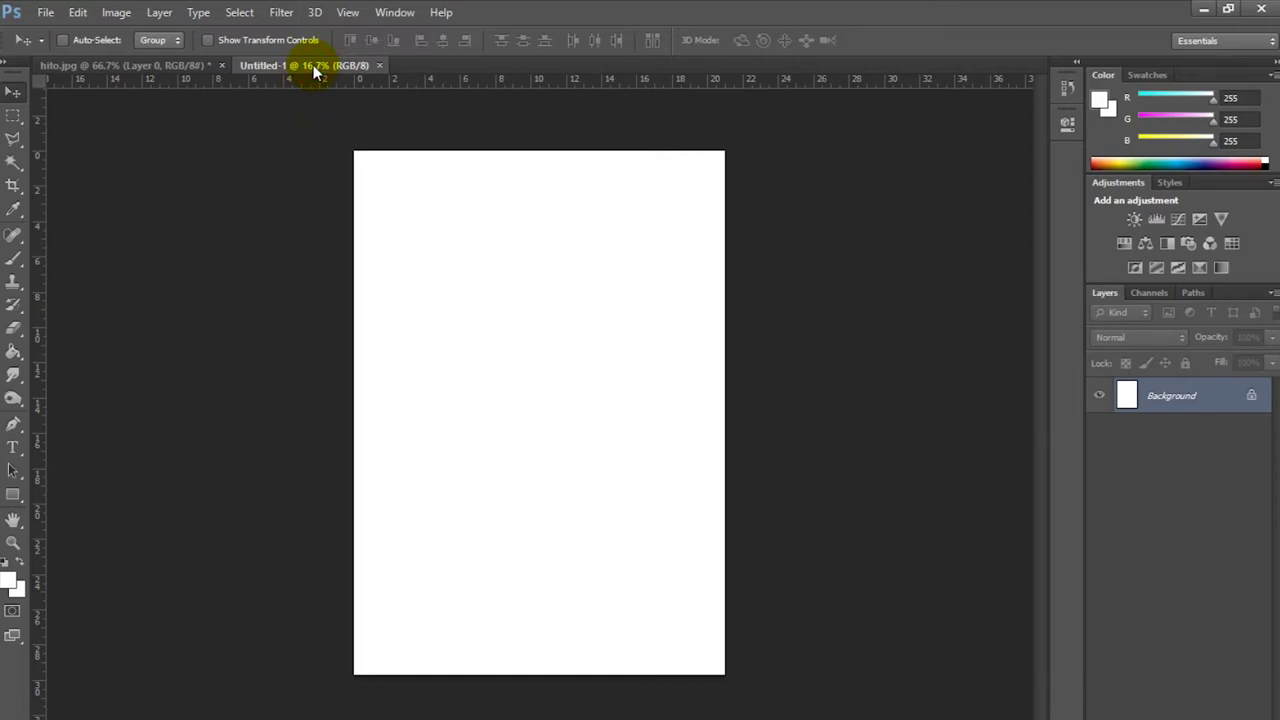
Copy the cropped portrait onto the floating A4 page as Layer 1, then re-dock the page tab
drag(313, 72, 334, 141)
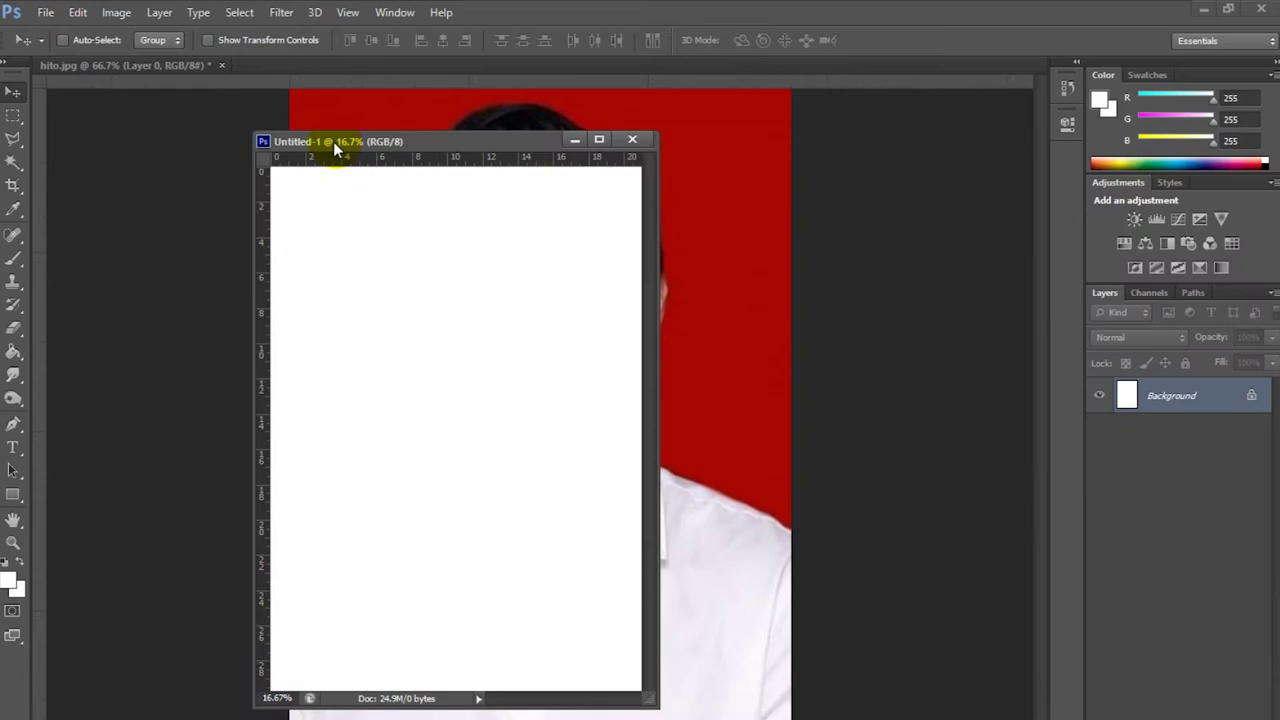
drag(348, 140, 681, 150)
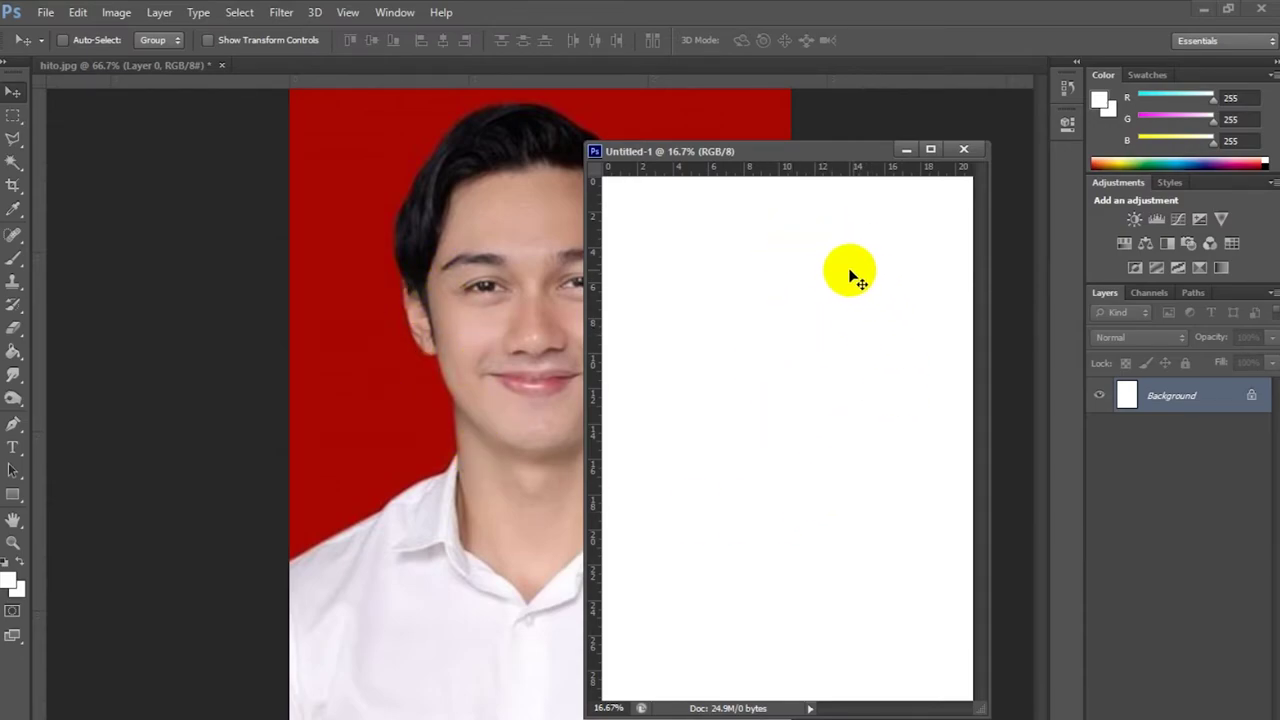
click(225, 258)
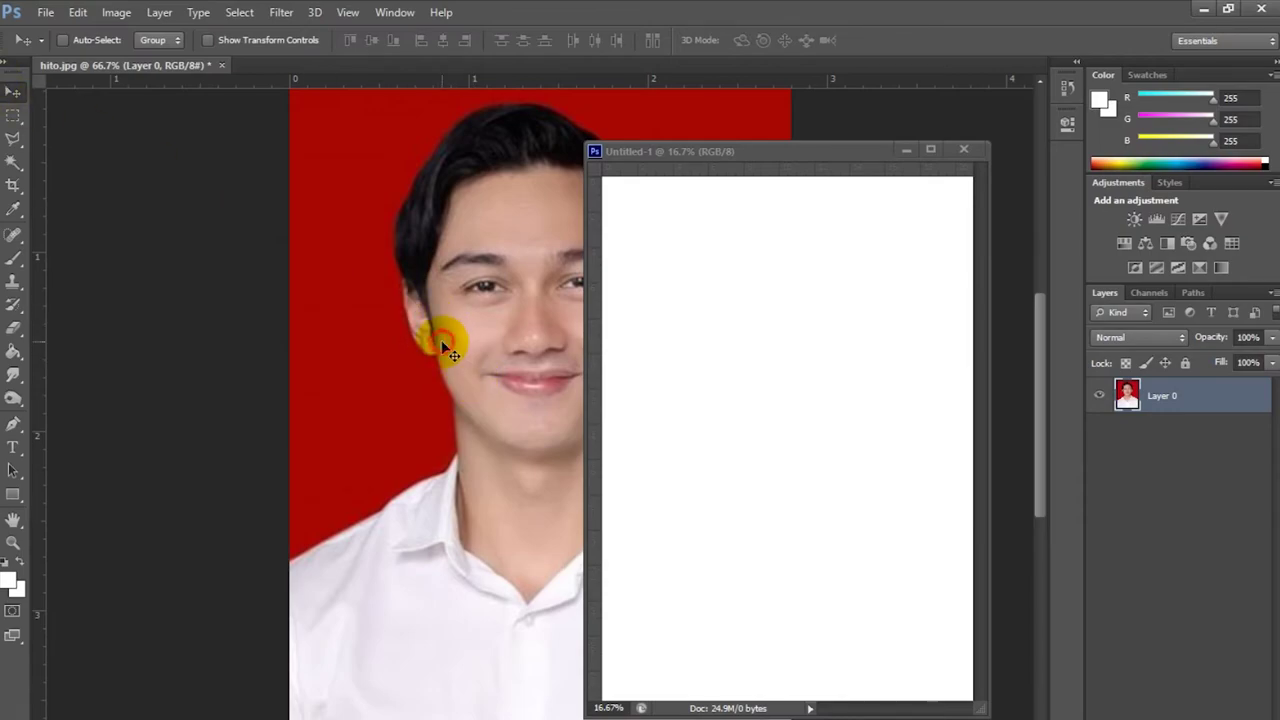
drag(444, 350, 782, 377)
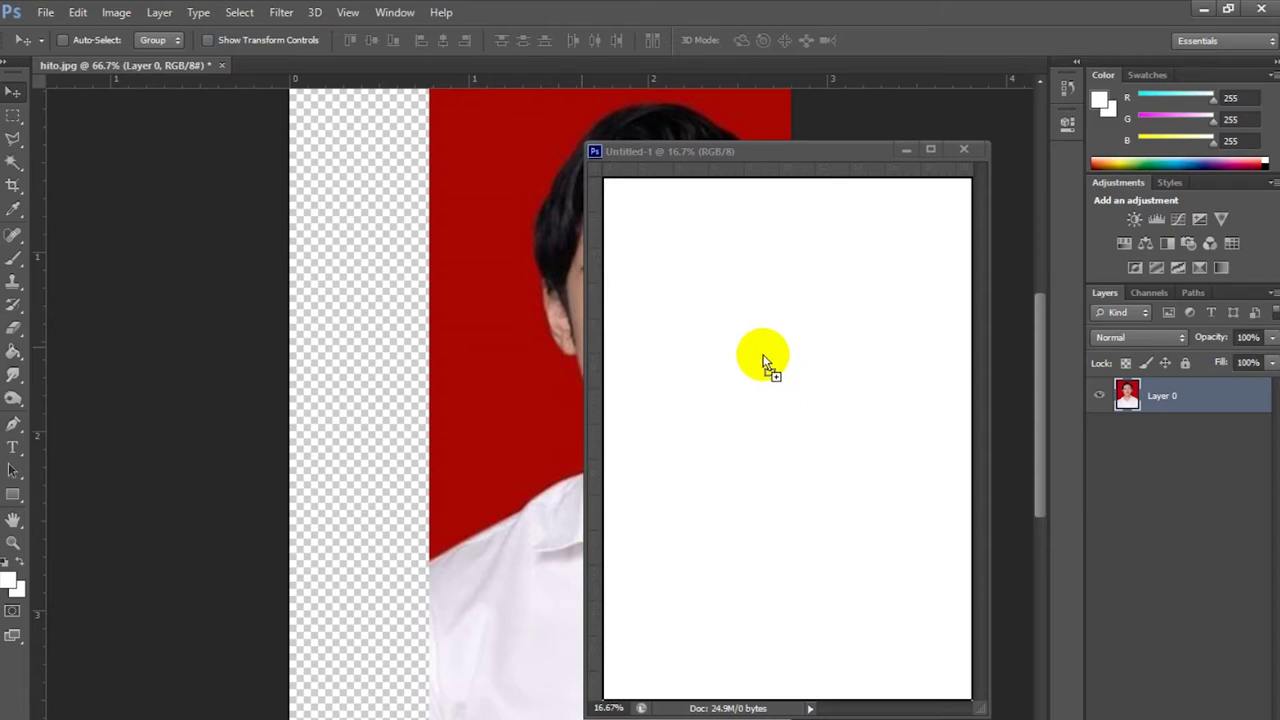
drag(762, 362, 766, 357)
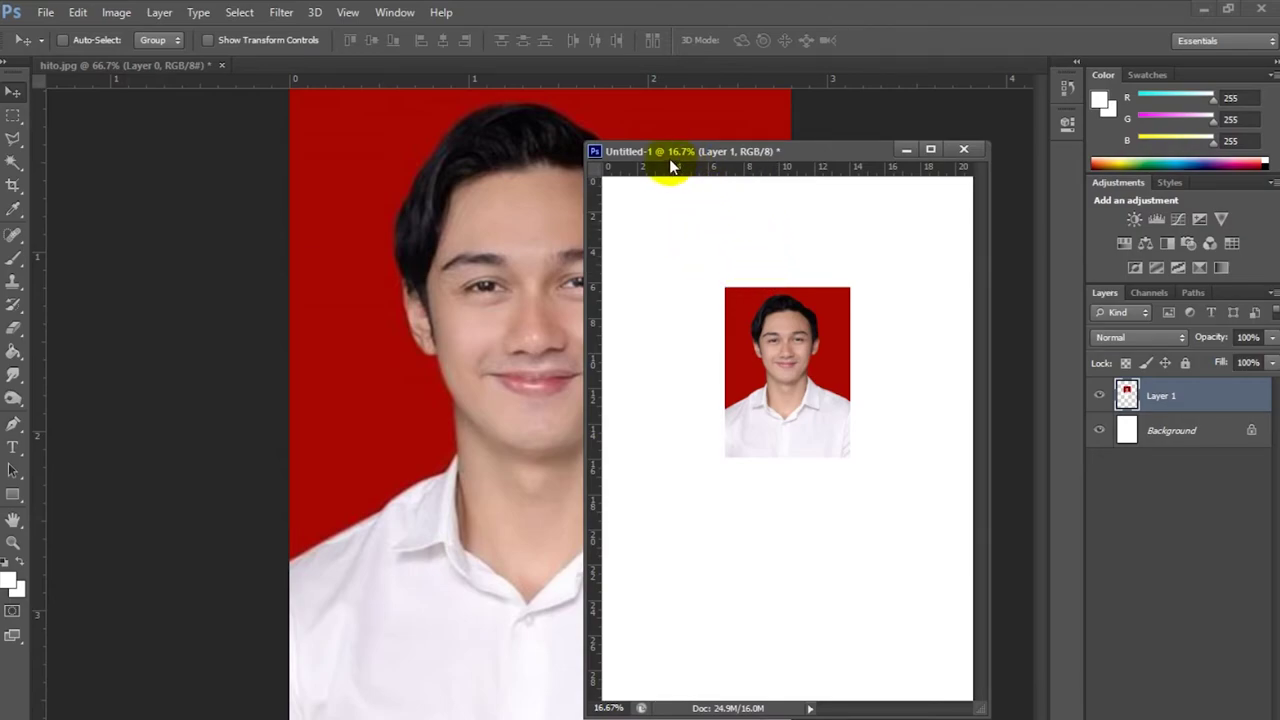
drag(670, 155, 259, 66)
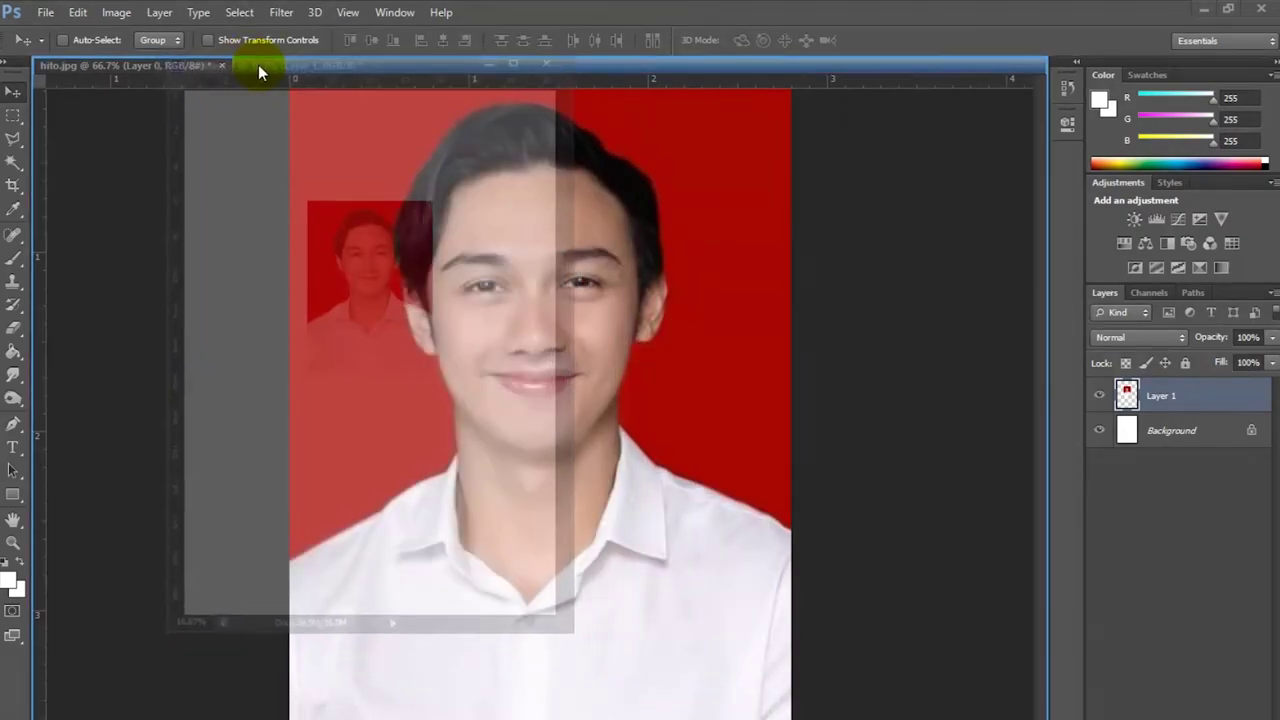
drag(259, 64, 259, 64)
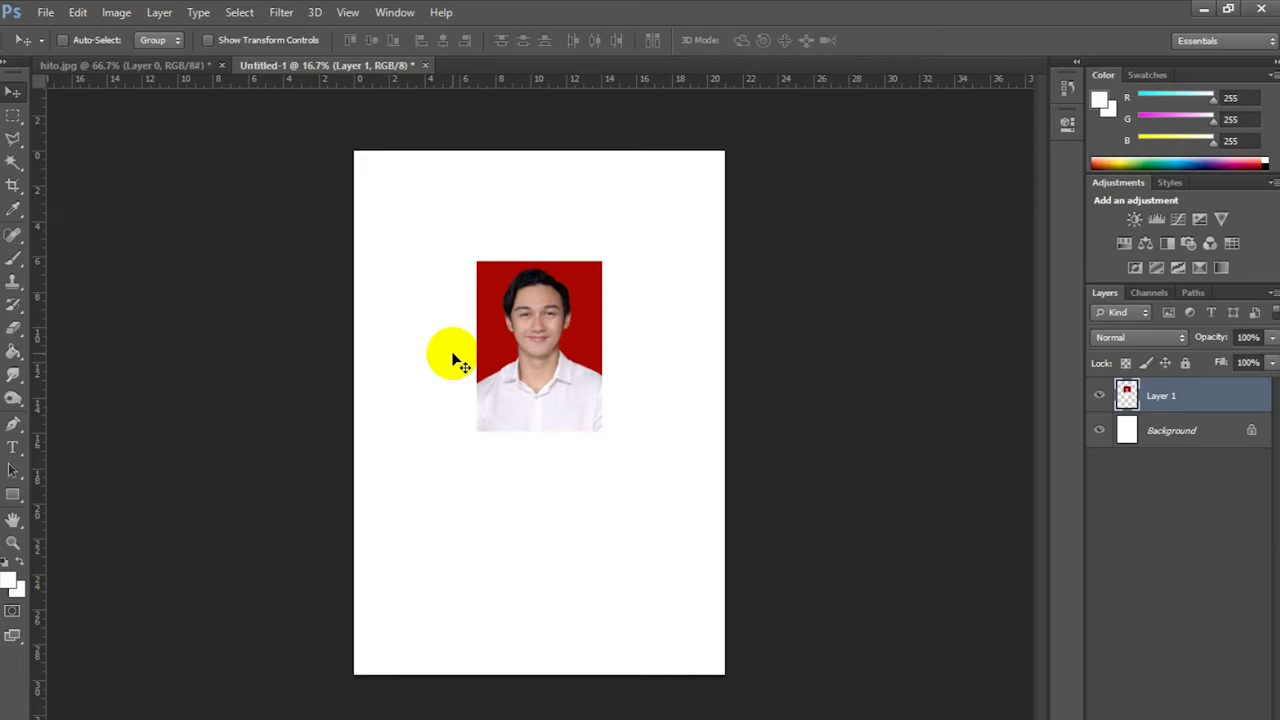
Free-transform the page photo down to about 2.80 × 3.80 cm and apply it
key(ctrl+t)
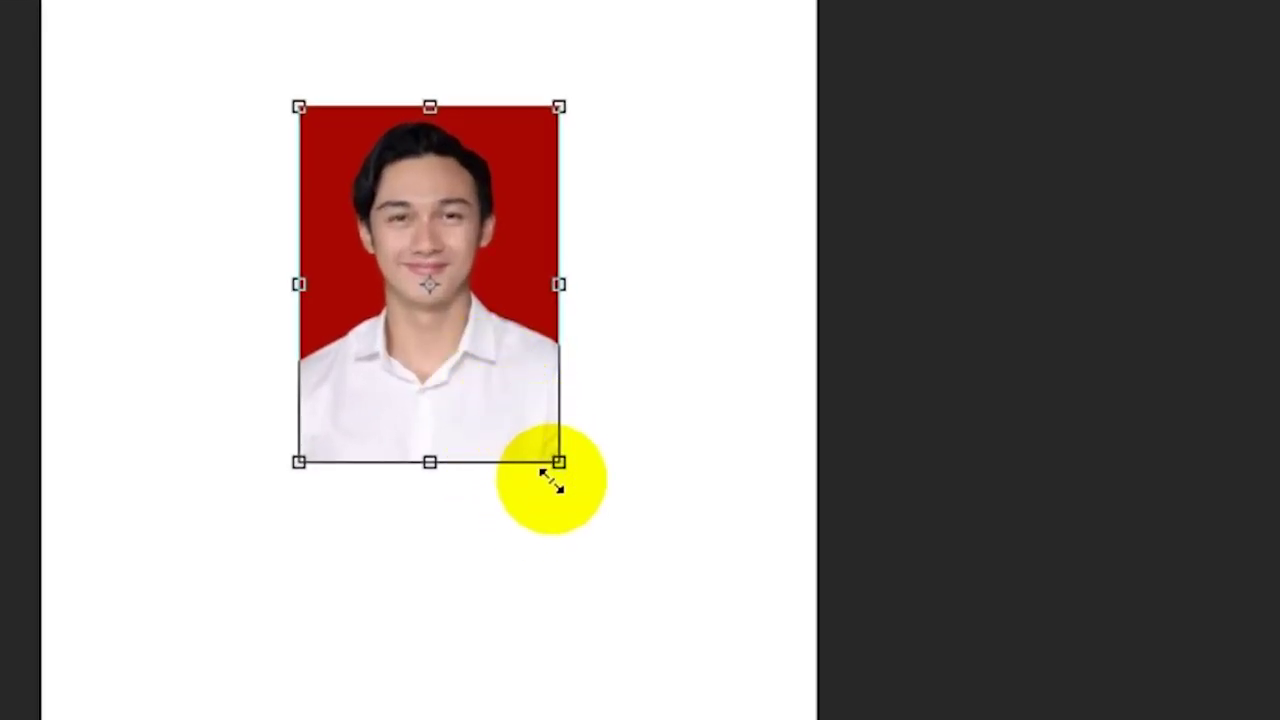
drag(559, 461, 372, 280)
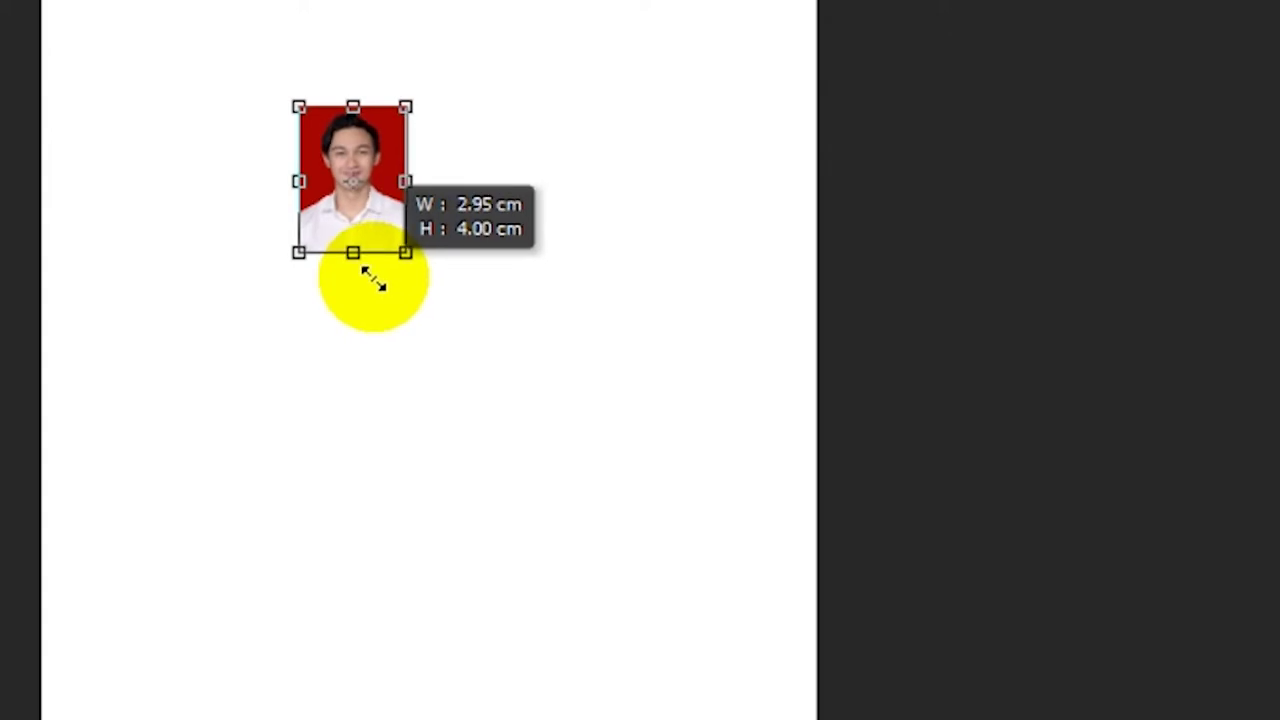
drag(372, 280, 367, 273)
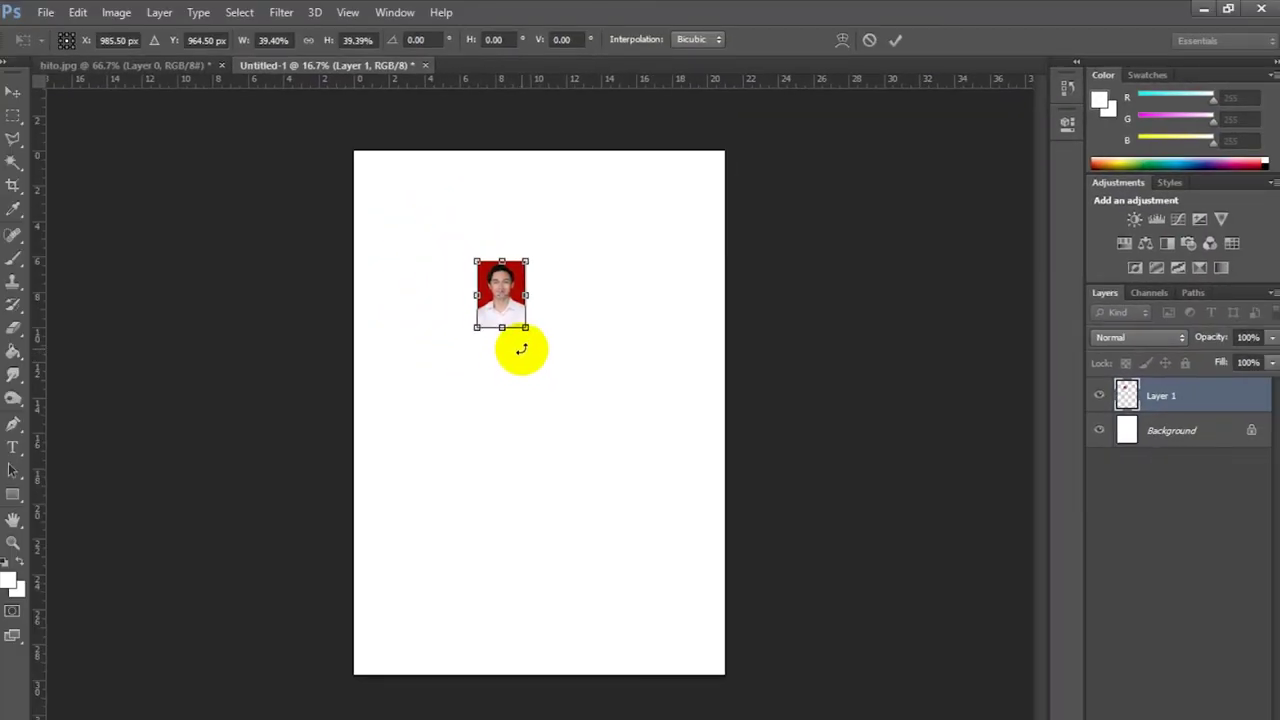
key(Return)
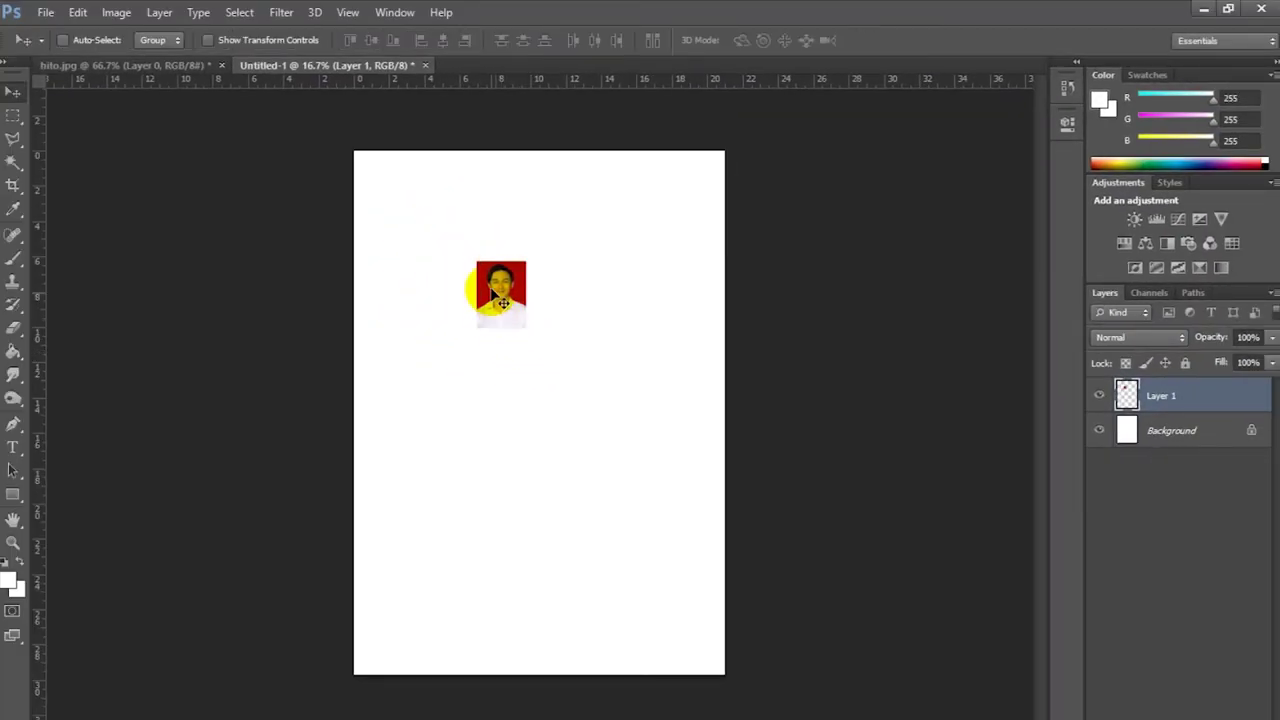
Drag the resized portrait into the A4 page's top-left corner
drag(505, 320, 392, 213)
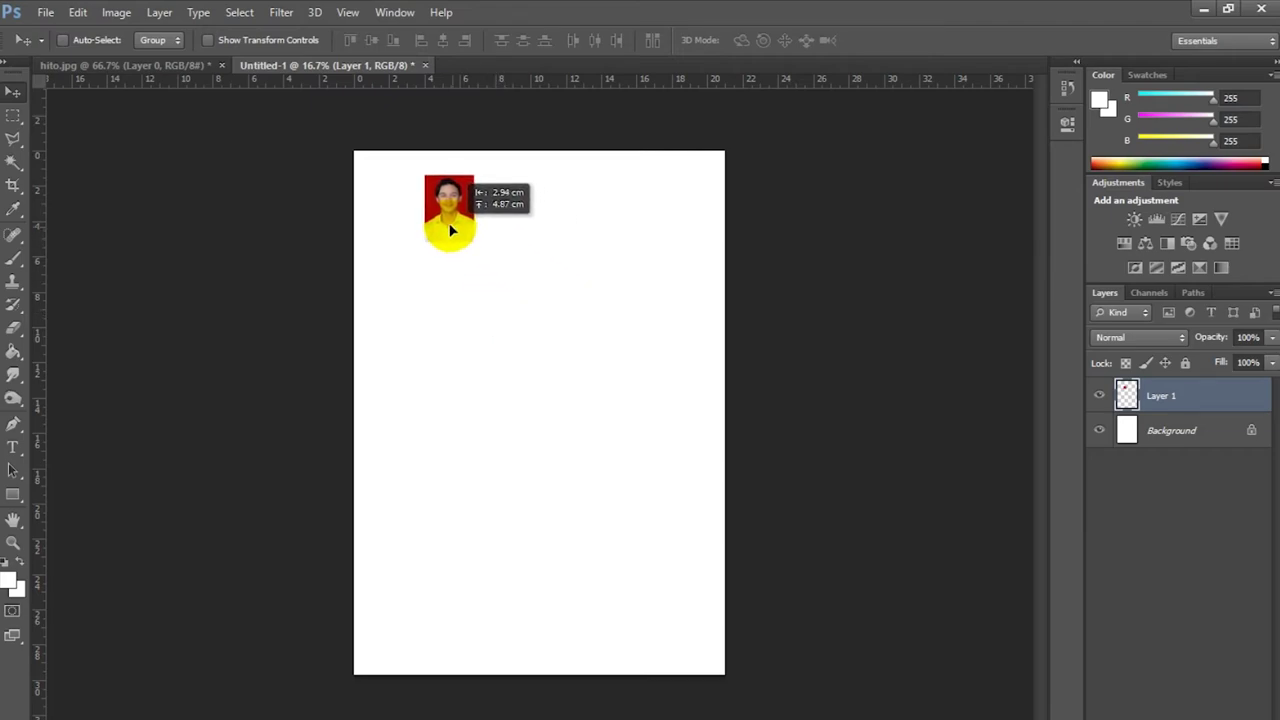
mouse_move(392, 213)
mouse_down()
mouse_move(493, 342)
mouse_move(390, 207)
mouse_up()
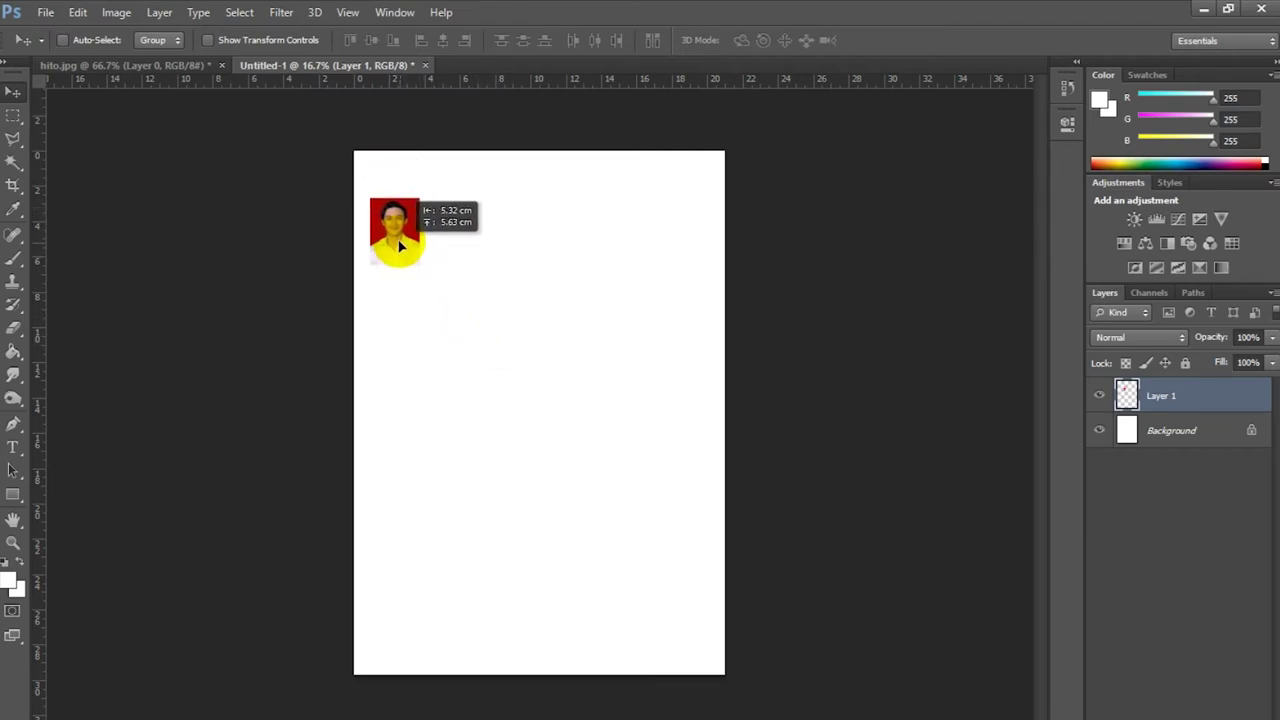
drag(390, 207, 404, 212)
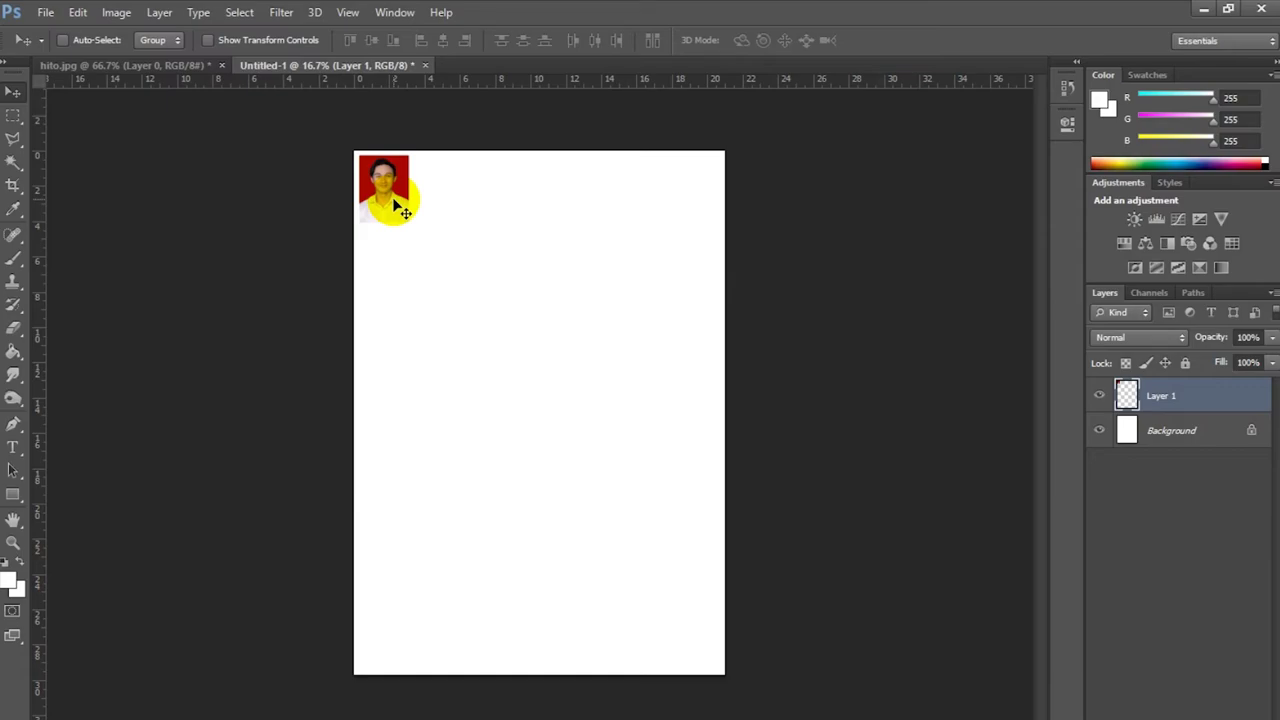
Duplicate Layer 1 and place the copy to the right of the first photo
right_click(1150, 398)
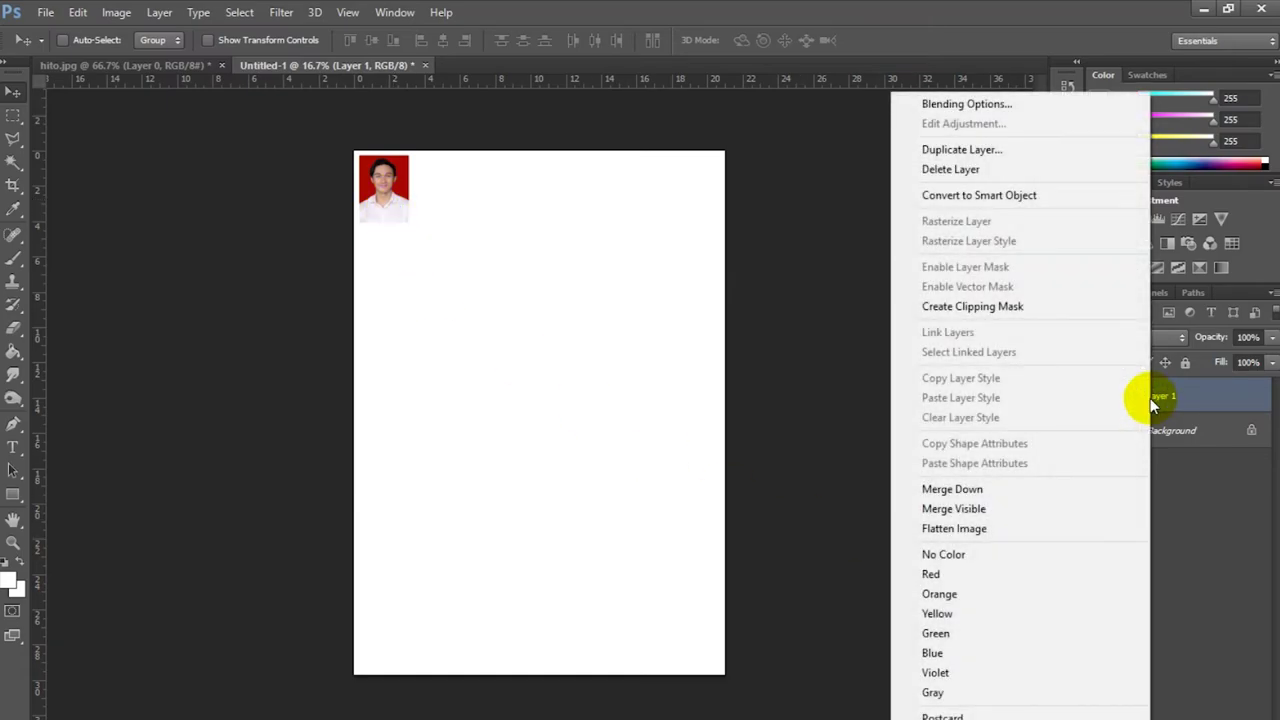
click(950, 149)
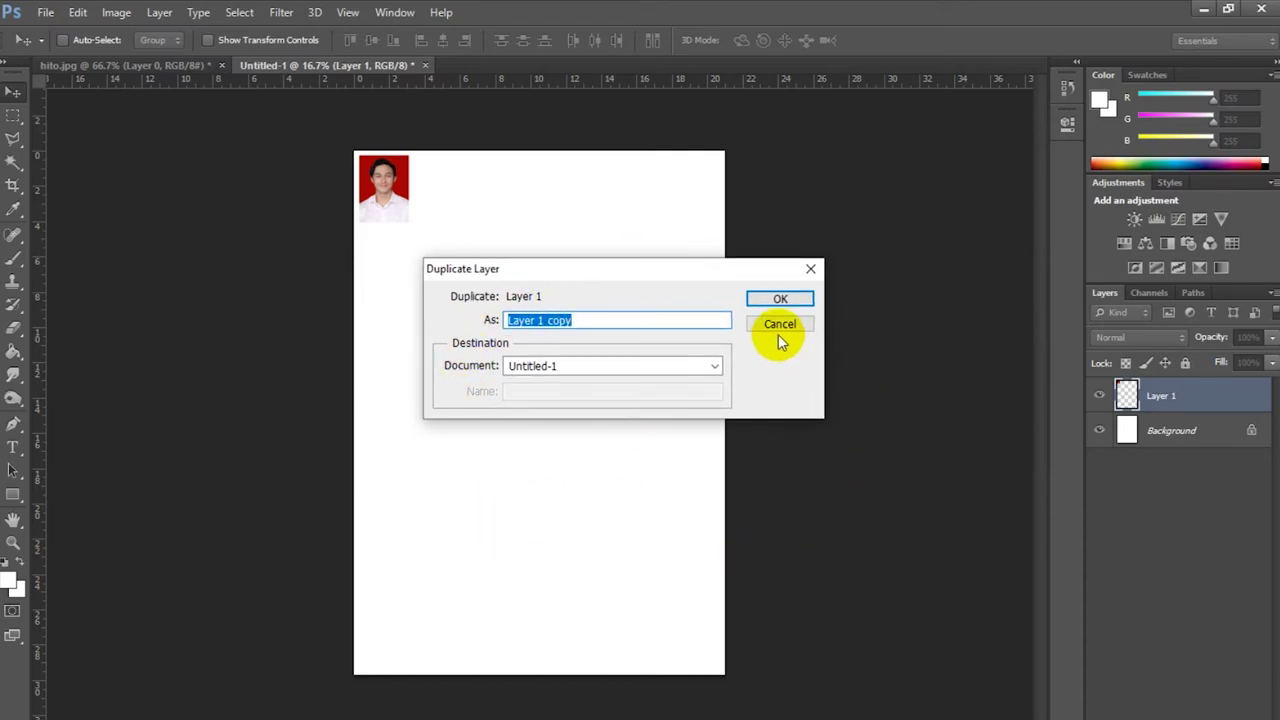
click(780, 300)
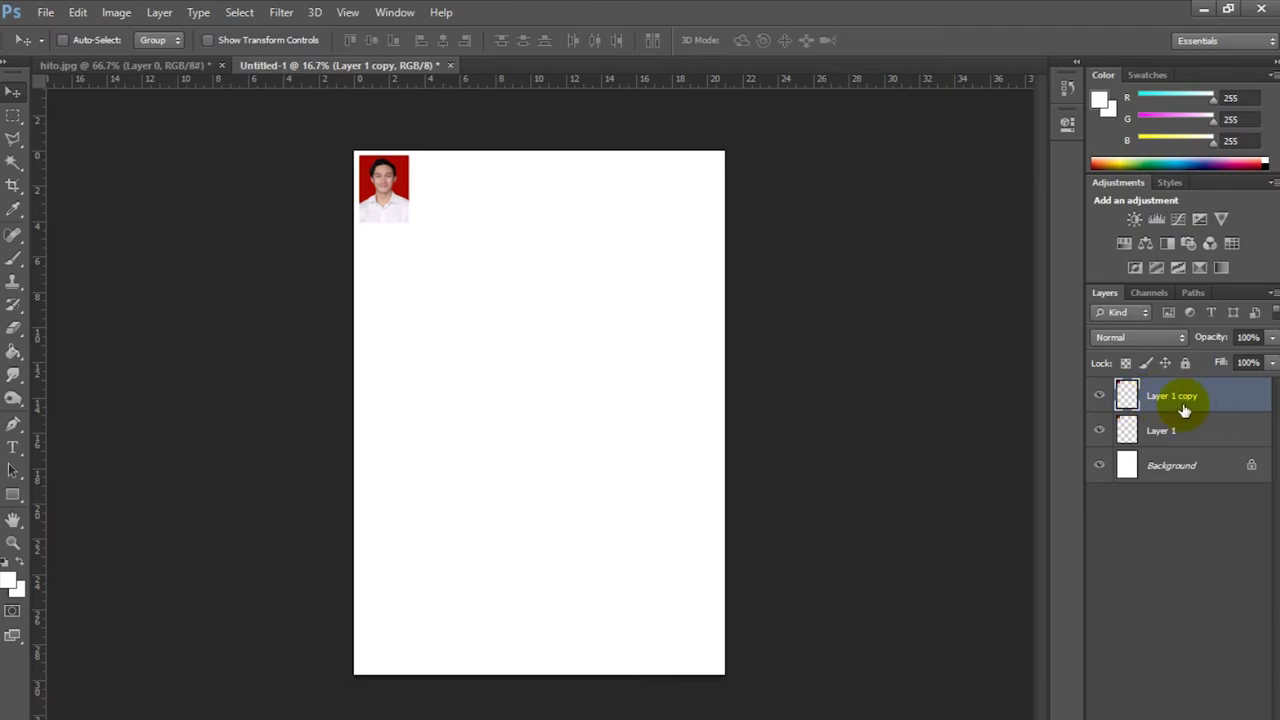
drag(395, 206, 453, 207)
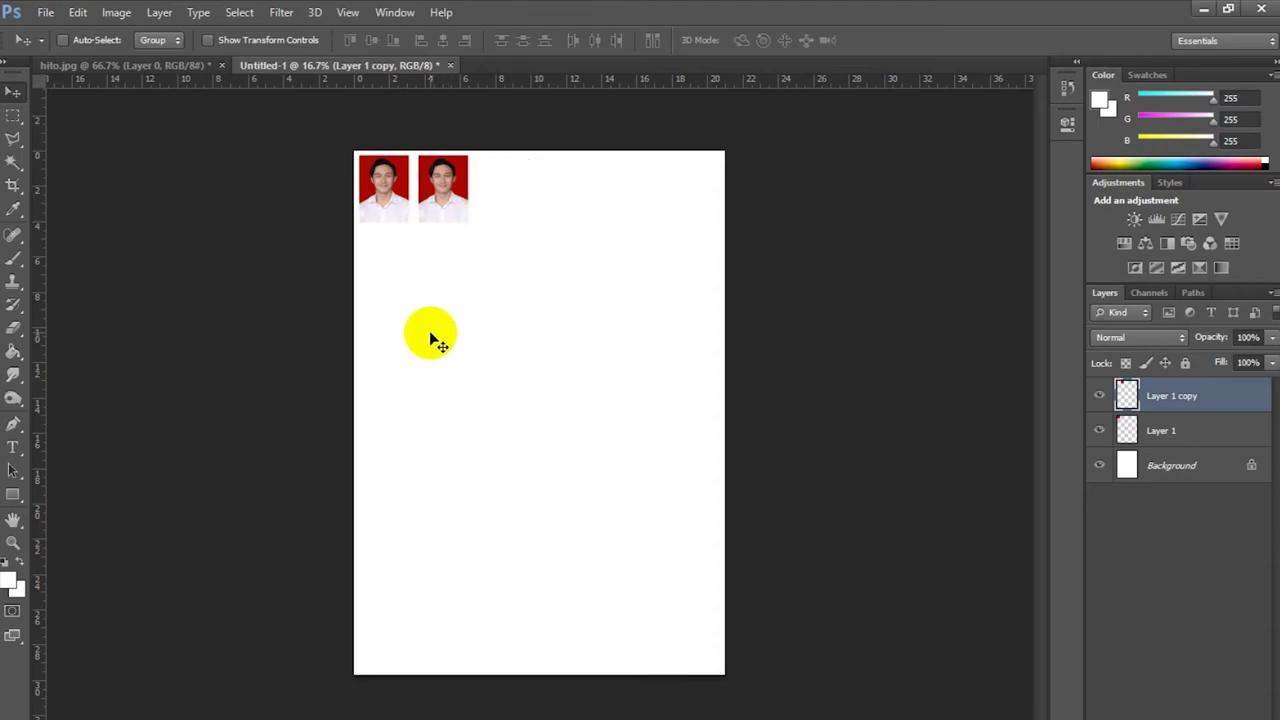
Add more photo copies and align them, completing a top row of five
key(ctrl+j)
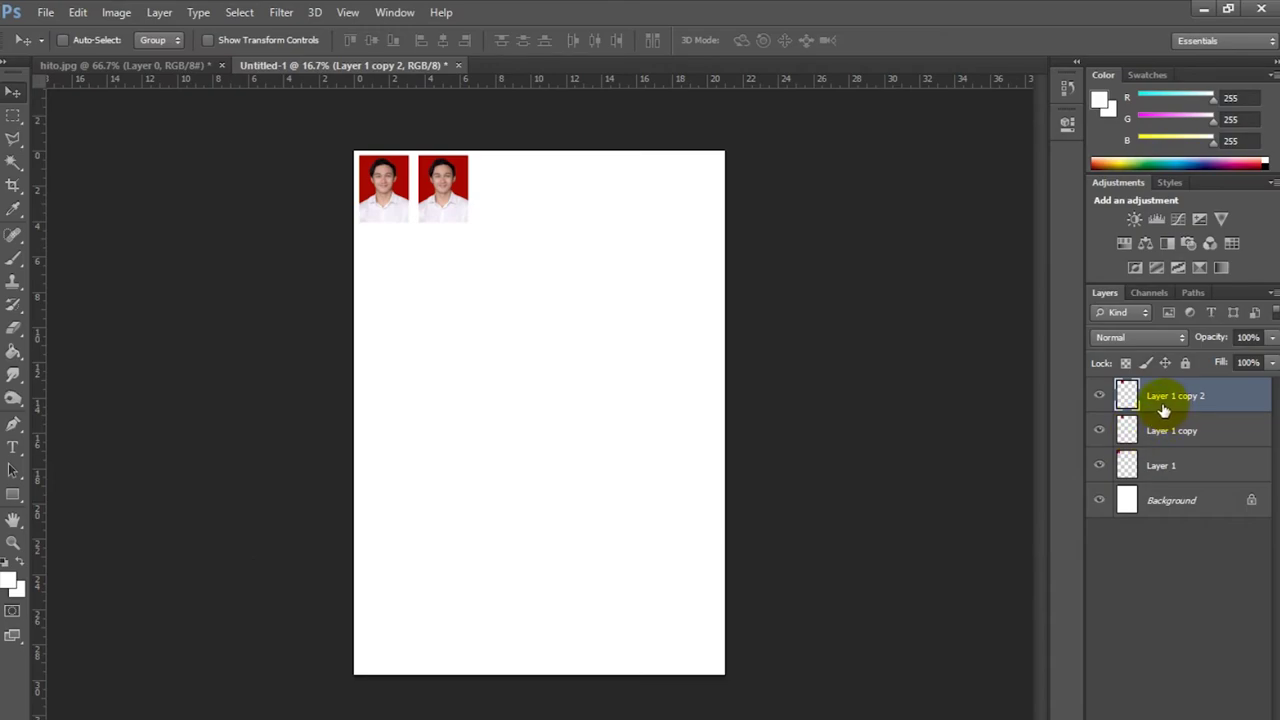
drag(526, 231, 516, 213)
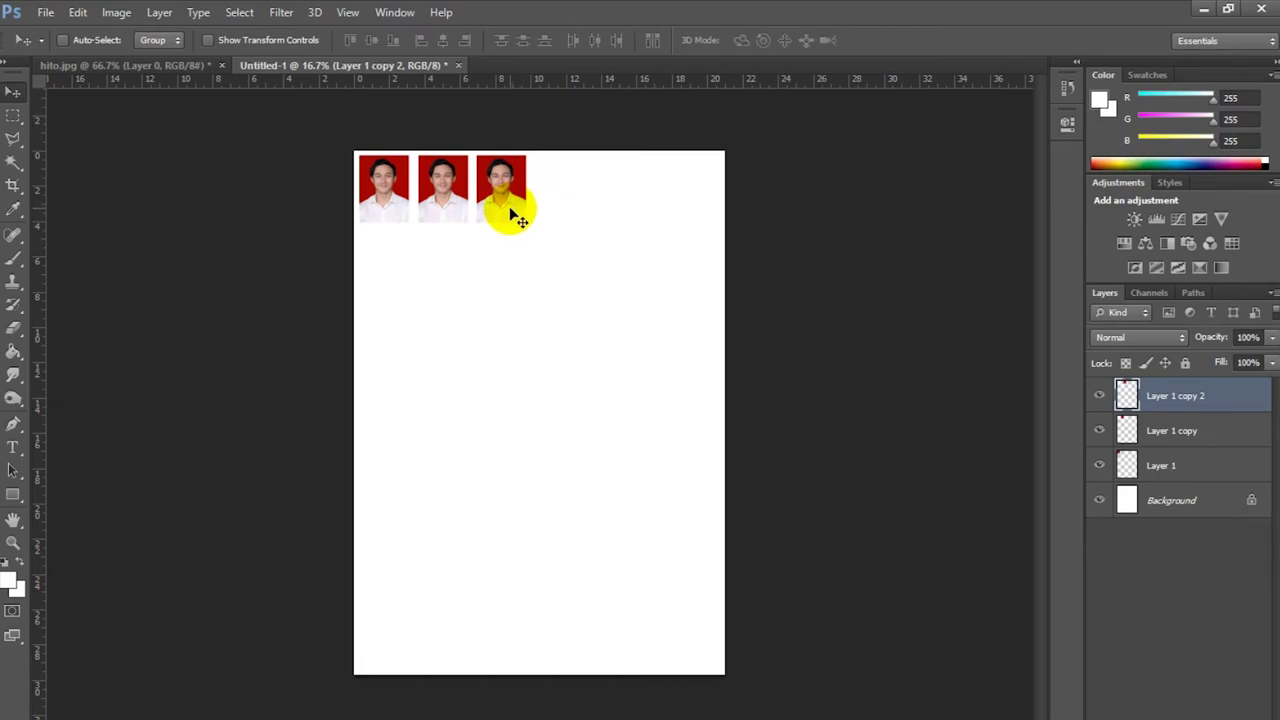
mouse_move(514, 191)
mouse_down()
mouse_move(525, 203)
mouse_move(620, 203)
mouse_up()
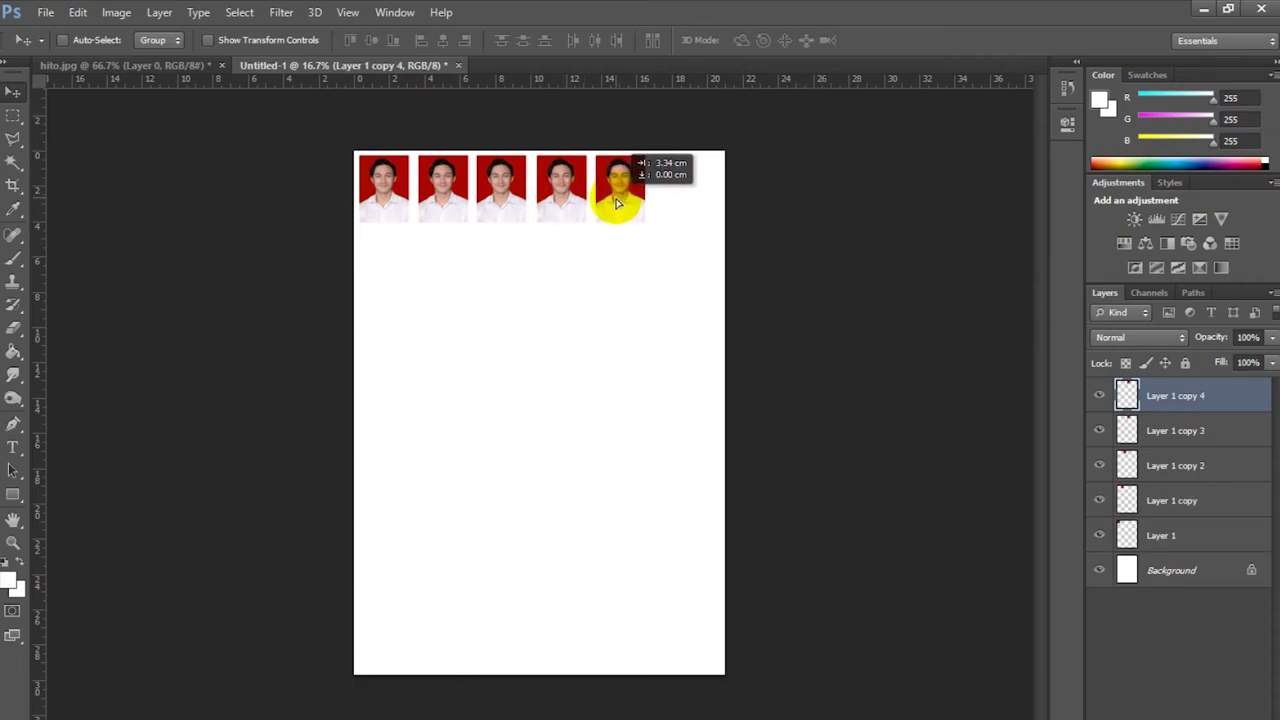
drag(620, 201, 616, 200)
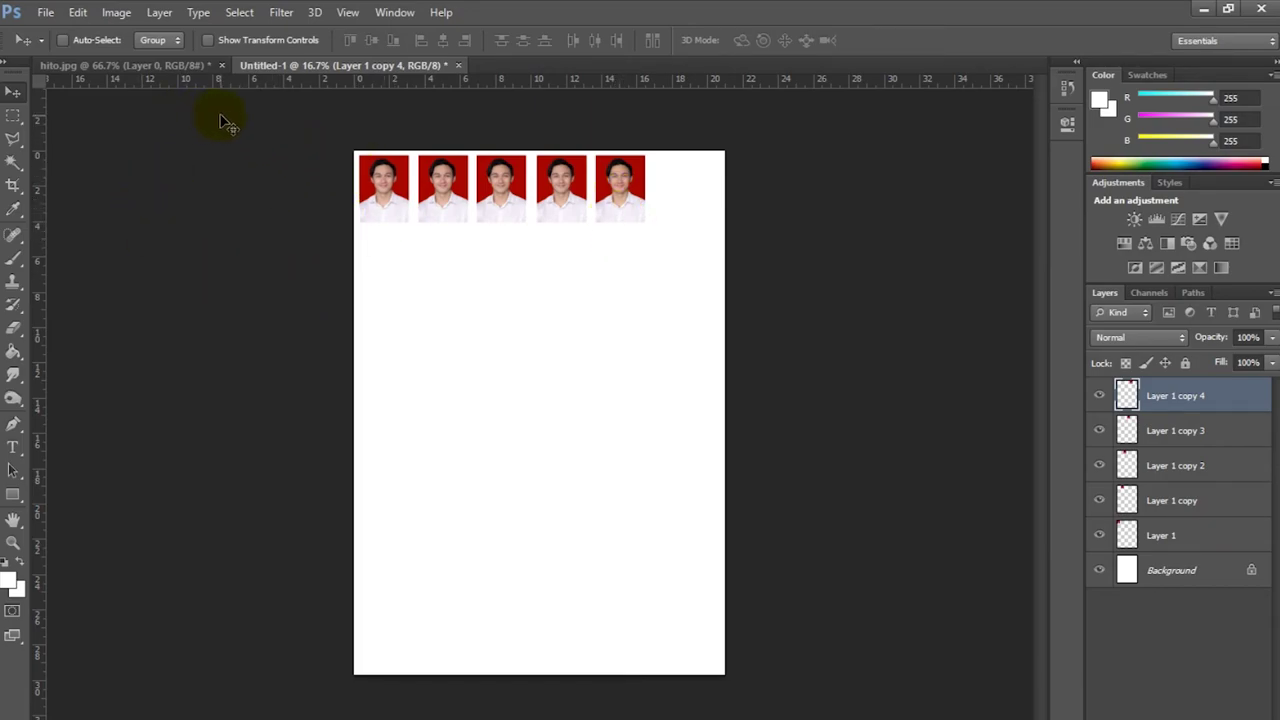
Drag another copy of the hito.jpg portrait onto the A4 page as Layer 2 and begin scaling it
click(101, 65)
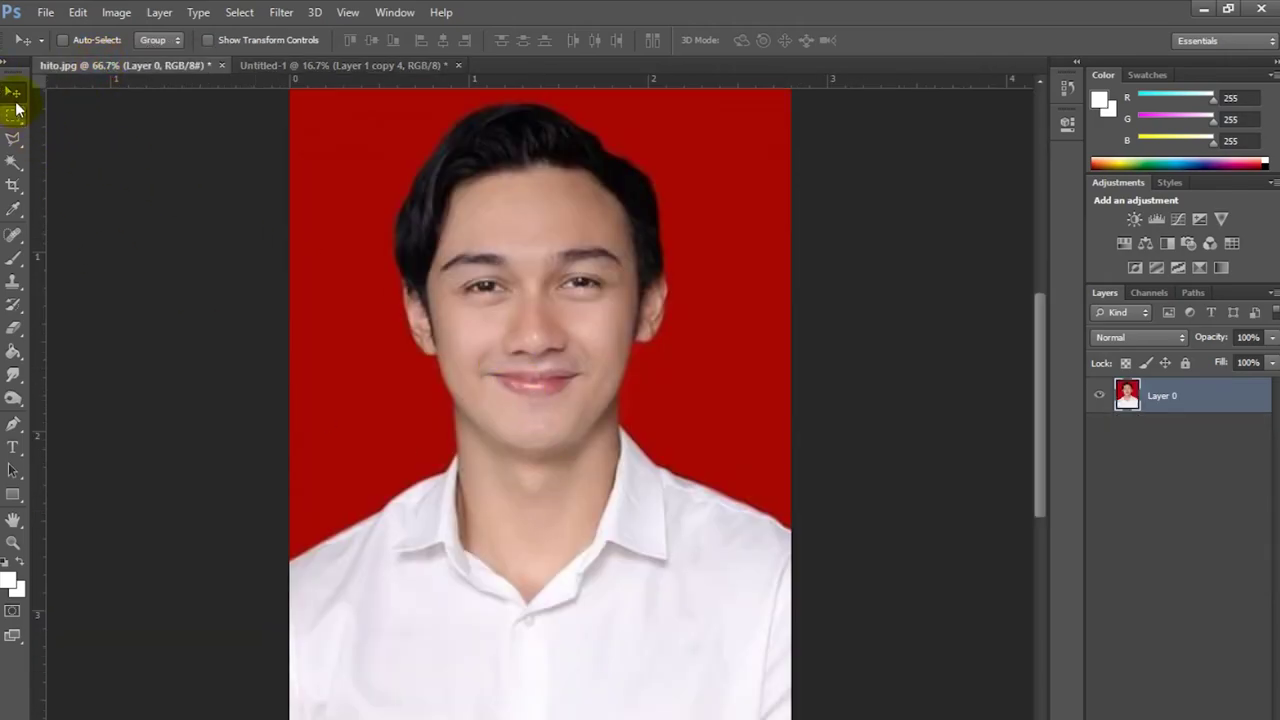
click(409, 292)
mouse_move(413, 285)
mouse_down()
mouse_move(351, 153)
mouse_move(378, 66)
mouse_up()
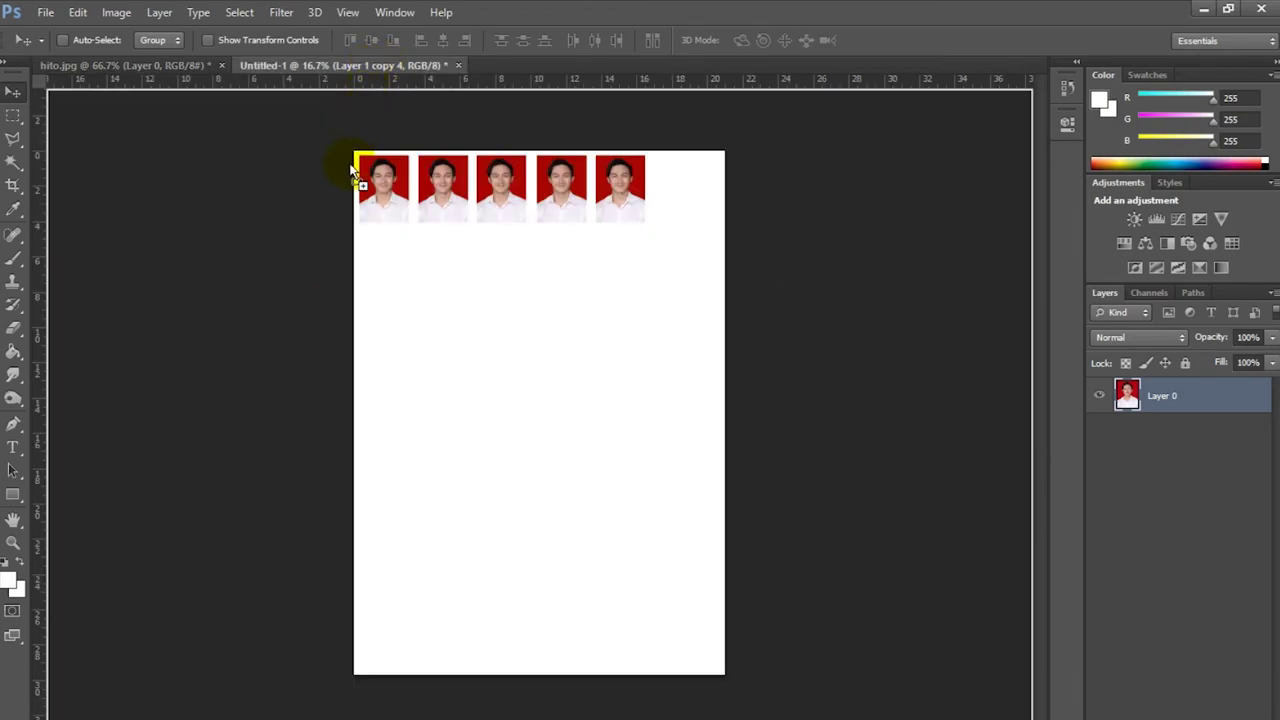
drag(378, 66, 529, 377)
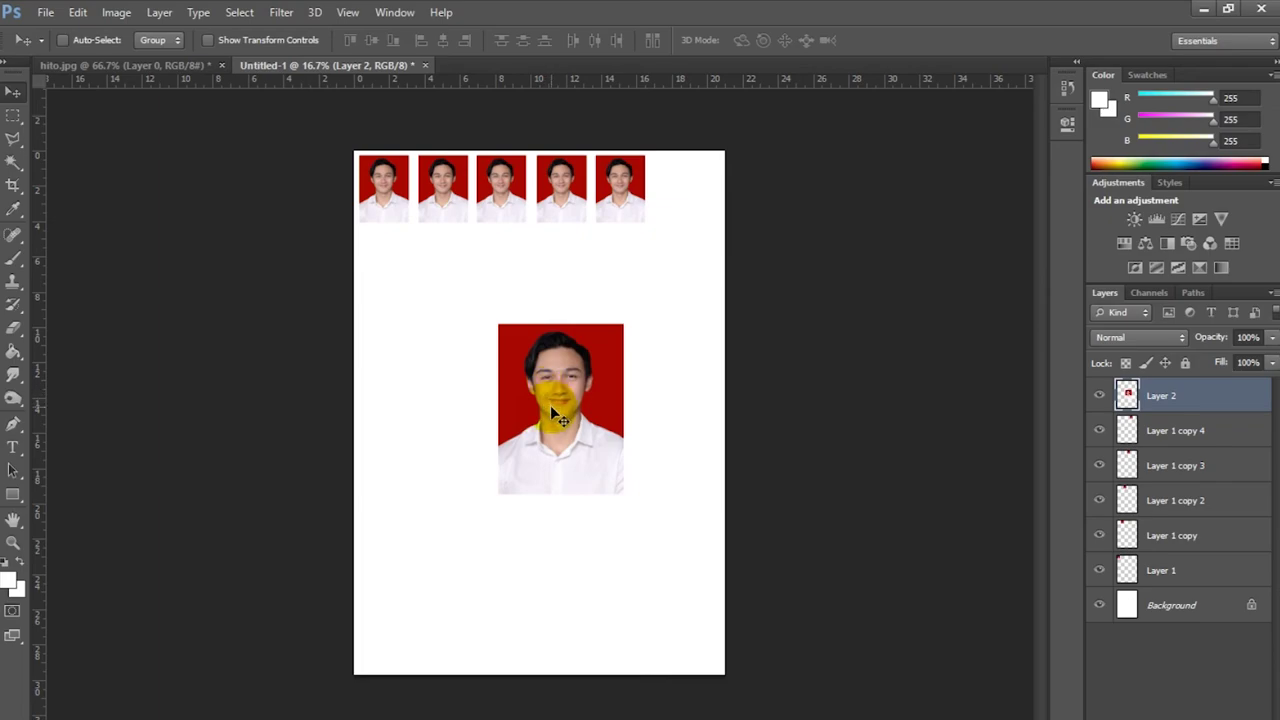
key(ctrl+t)
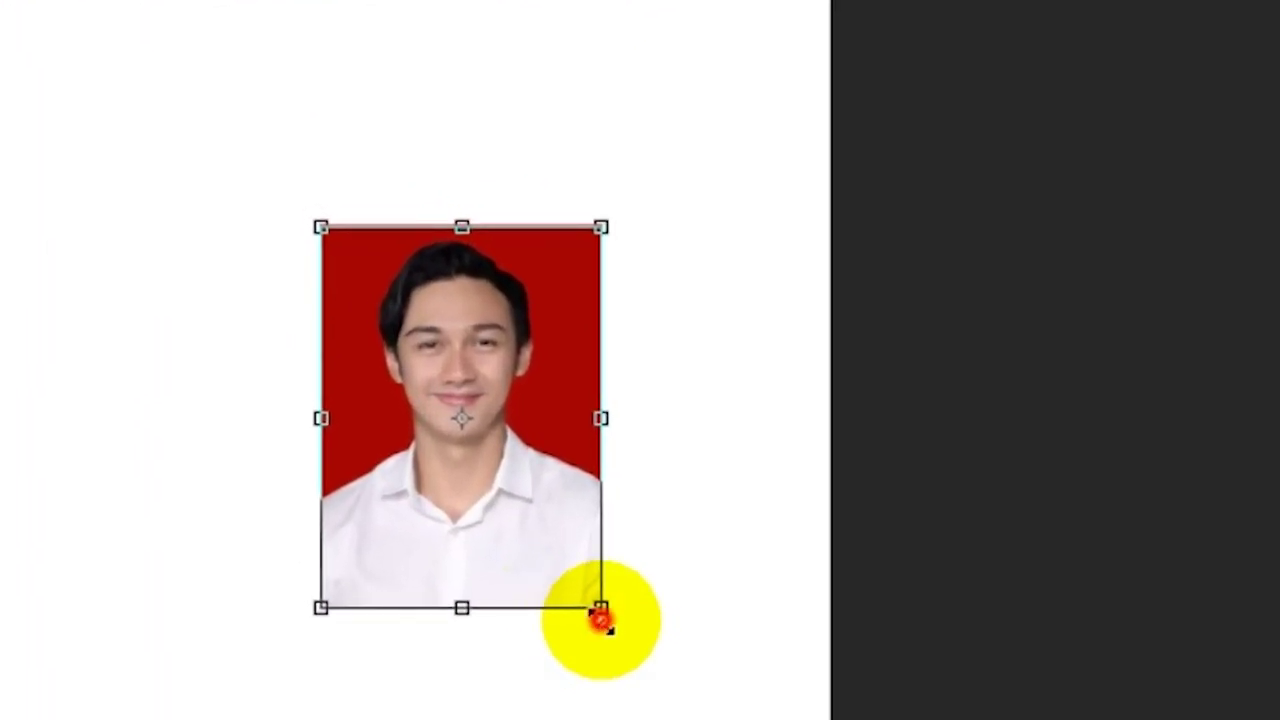
mouse_move(600, 617)
mouse_down()
mouse_move(392, 383)
mouse_move(417, 409)
mouse_move(406, 380)
mouse_up()
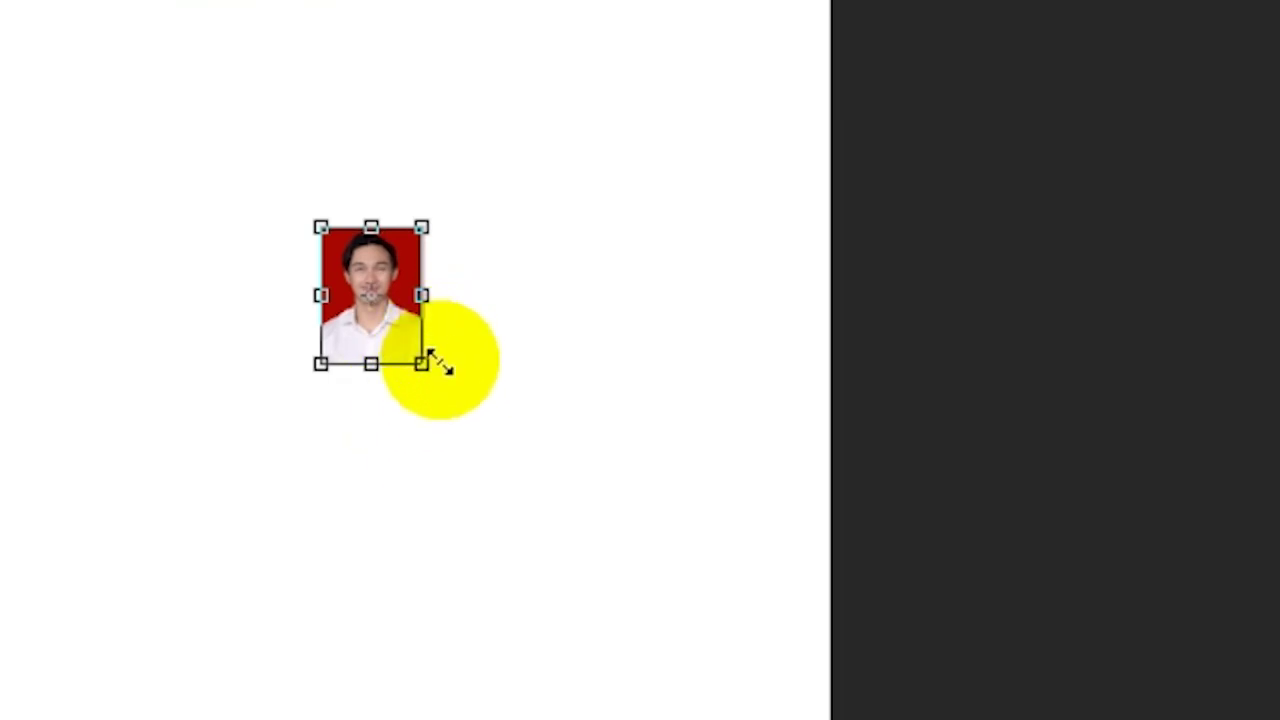
Scale Layer 2 to match the other passport photos and place it sixth in the top row
key(ctrl+plus)
key(ctrl+plus)
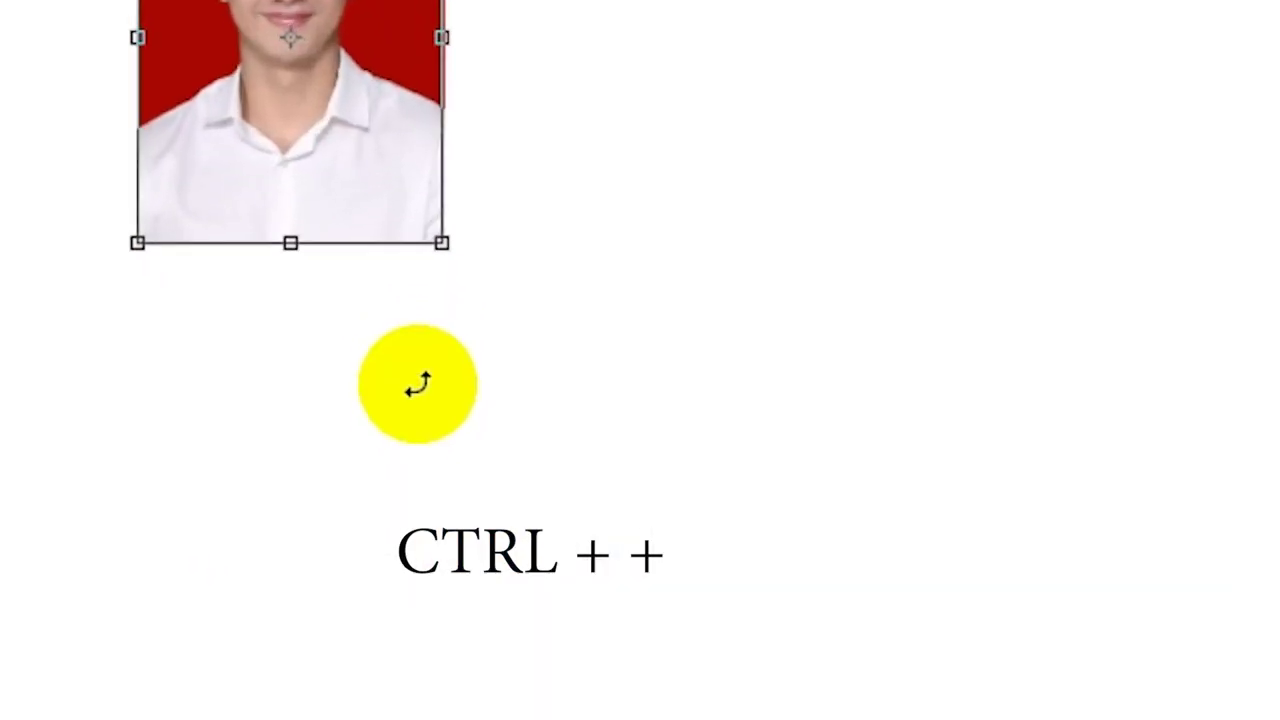
key(ctrl+plus)
key(ctrl+plus)
scroll(440, 400, up, 3)
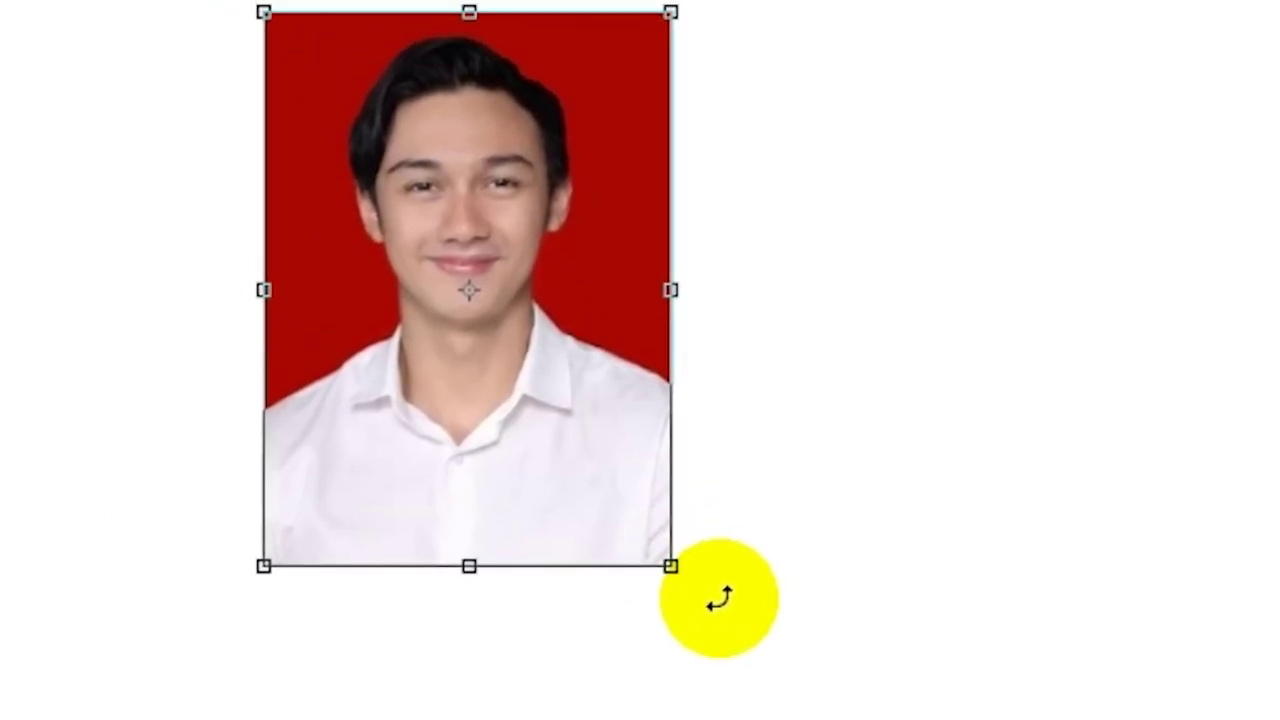
drag(766, 608, 802, 653)
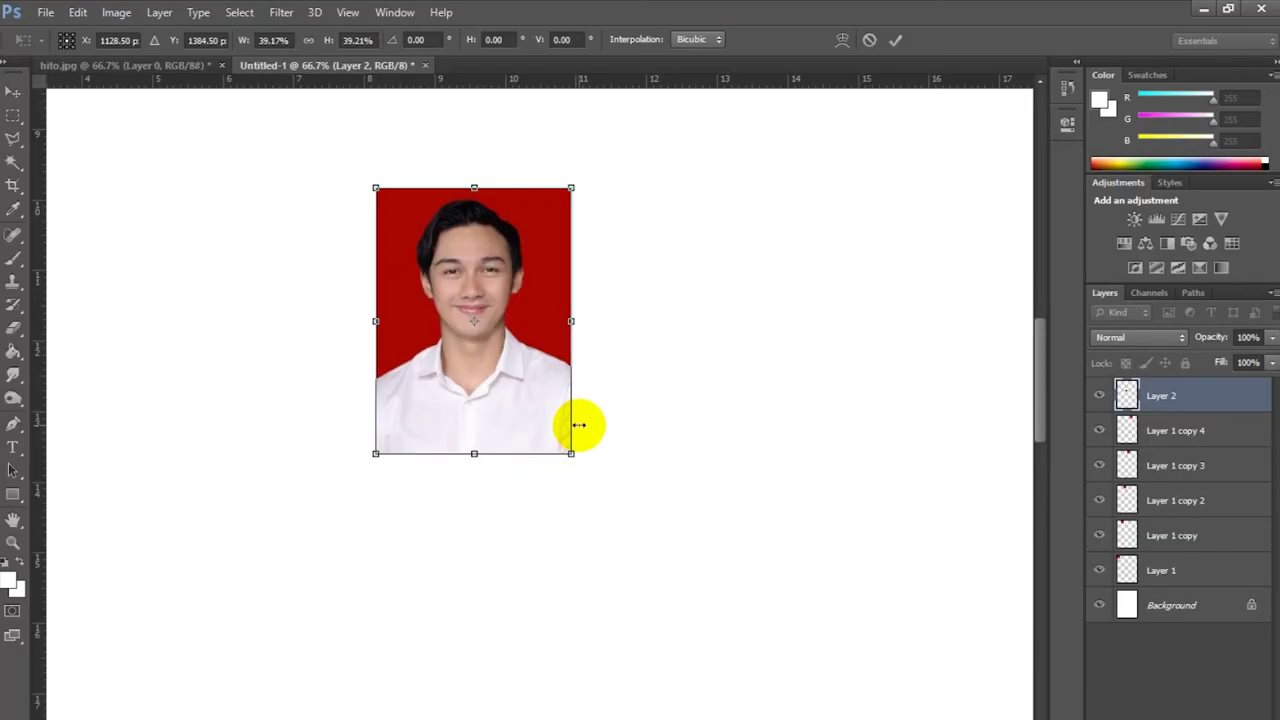
key(Return)
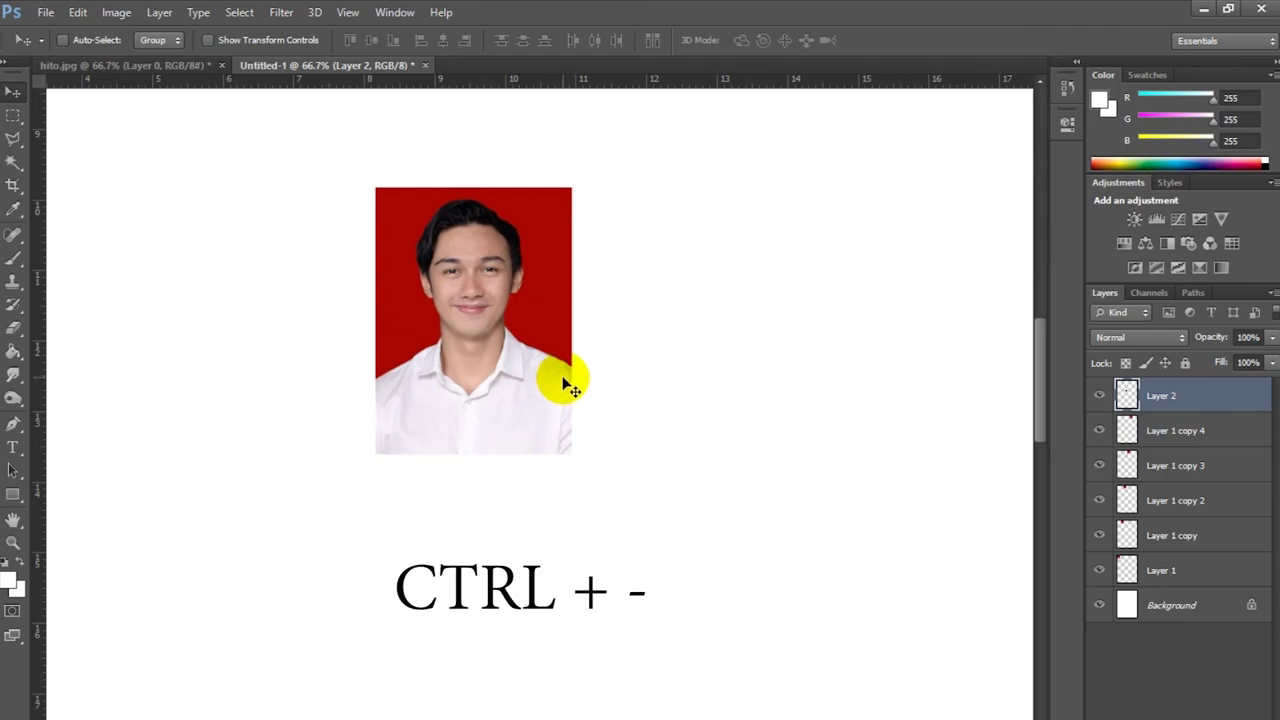
key(ctrl+minus)
key(ctrl+minus)
key(ctrl+minus)
key(ctrl+minus)
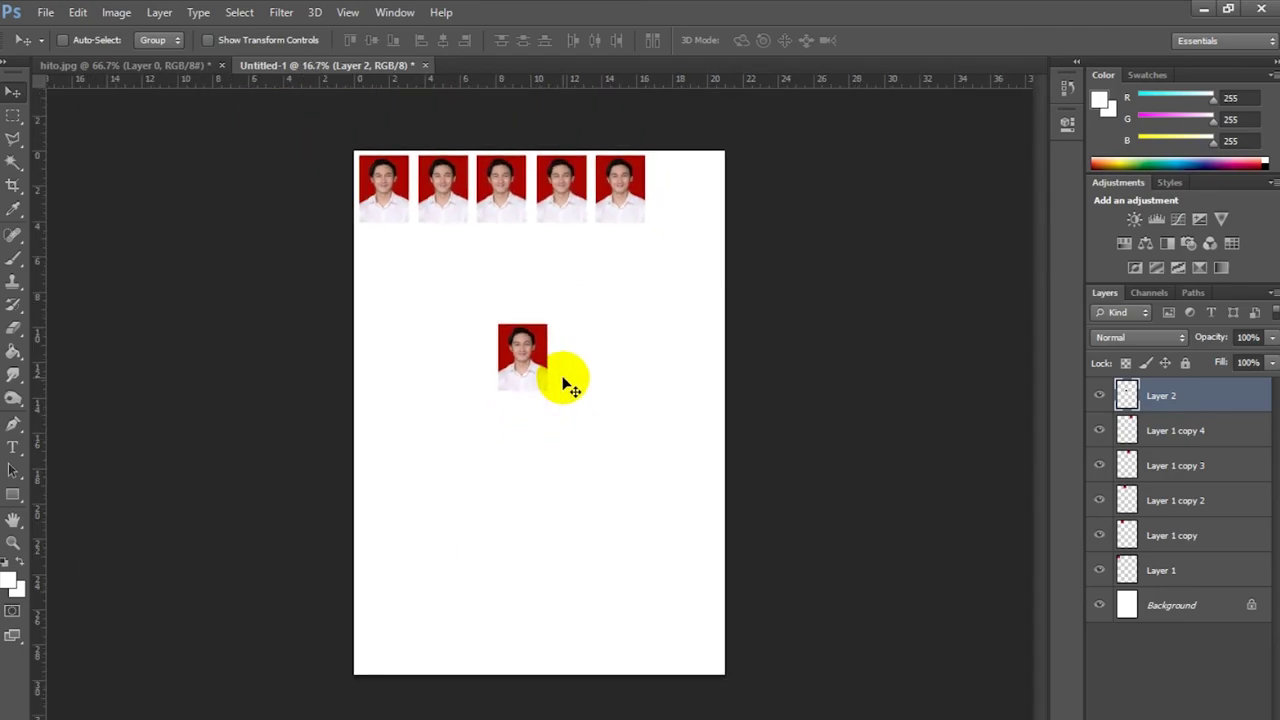
drag(538, 386, 686, 202)
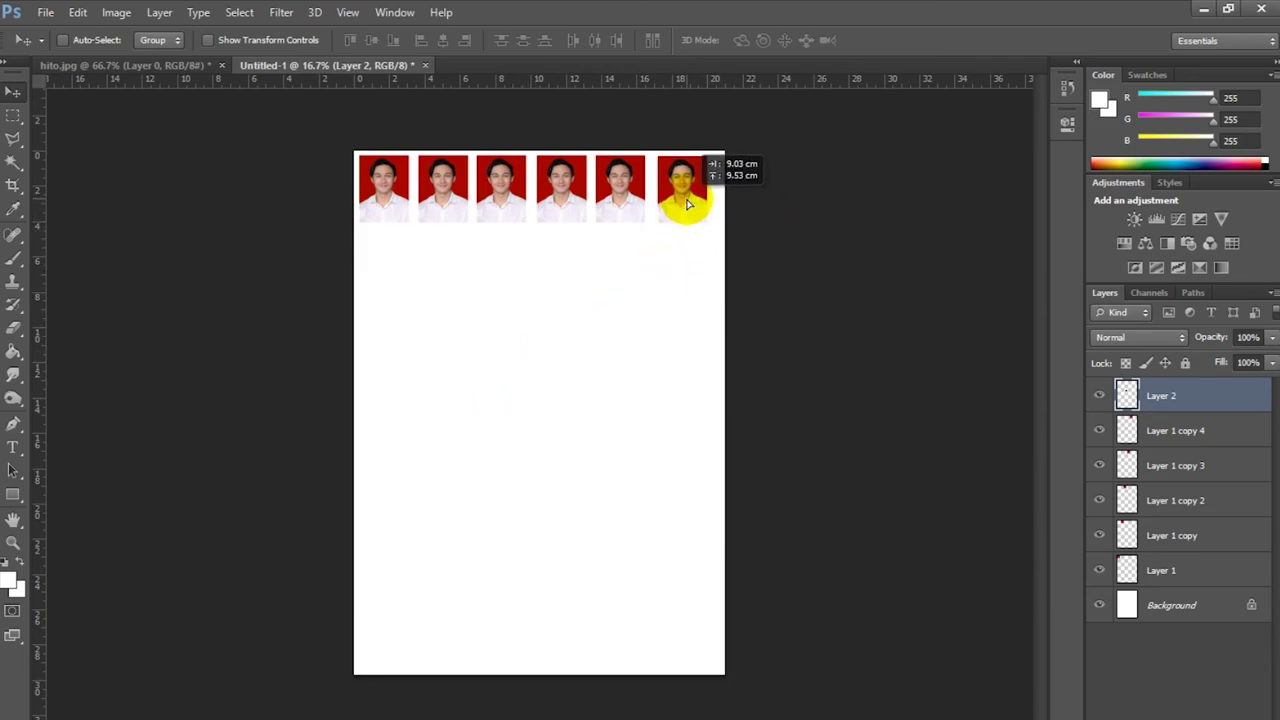